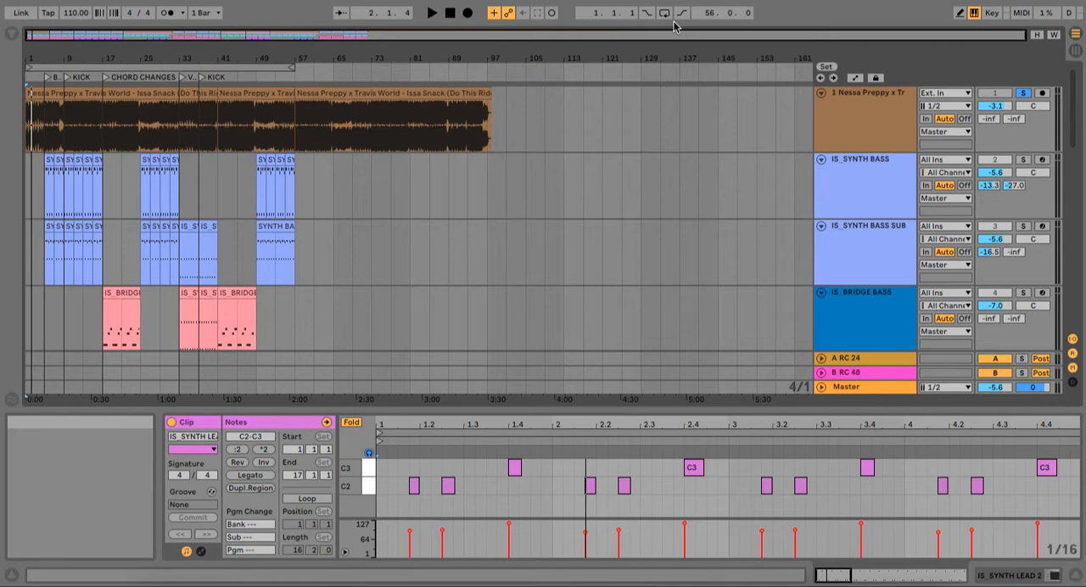
# Step: Zoom in on the start of the arrangement and listen to the soloed reference track's intro
pyautogui.moveTo(172, 53); pyautogui.dragTo(271, 123)
pyautogui.hscroll(-5, 202, 213)
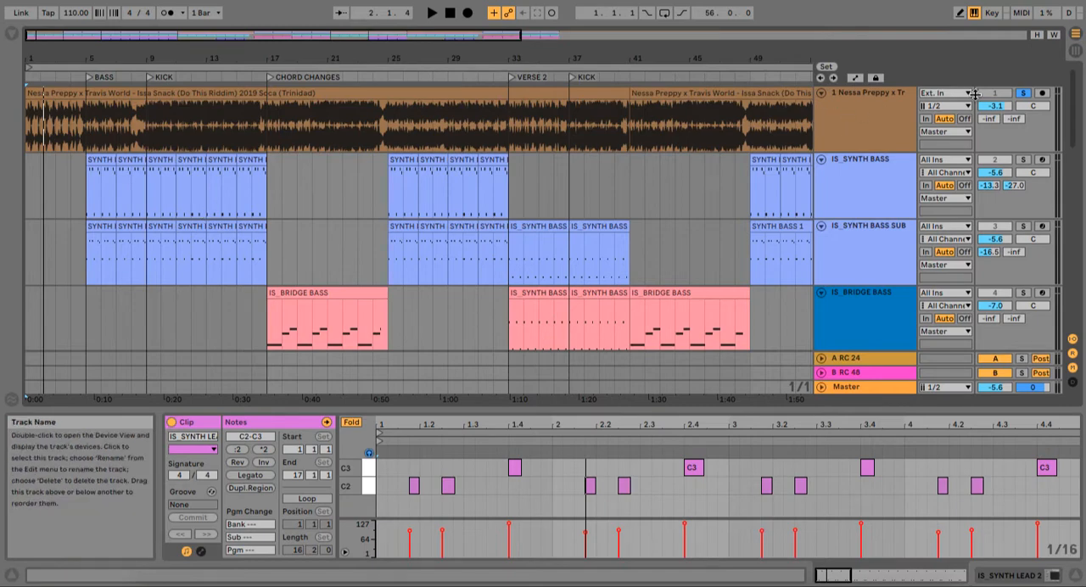
pyautogui.press('space')
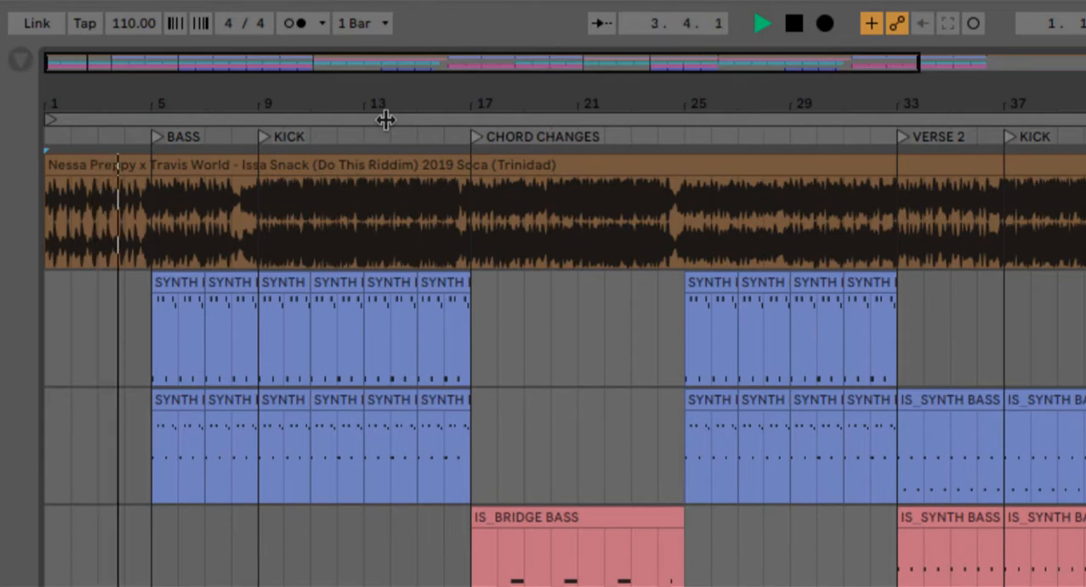
pyautogui.press('space')
# Step: Inspect and audition the first clips on the IS_SNARE W/SHALER and IS_SNARE tracks
pyautogui.scroll(-10, 525, 215)
pyautogui.scroll(5, 525, 215)
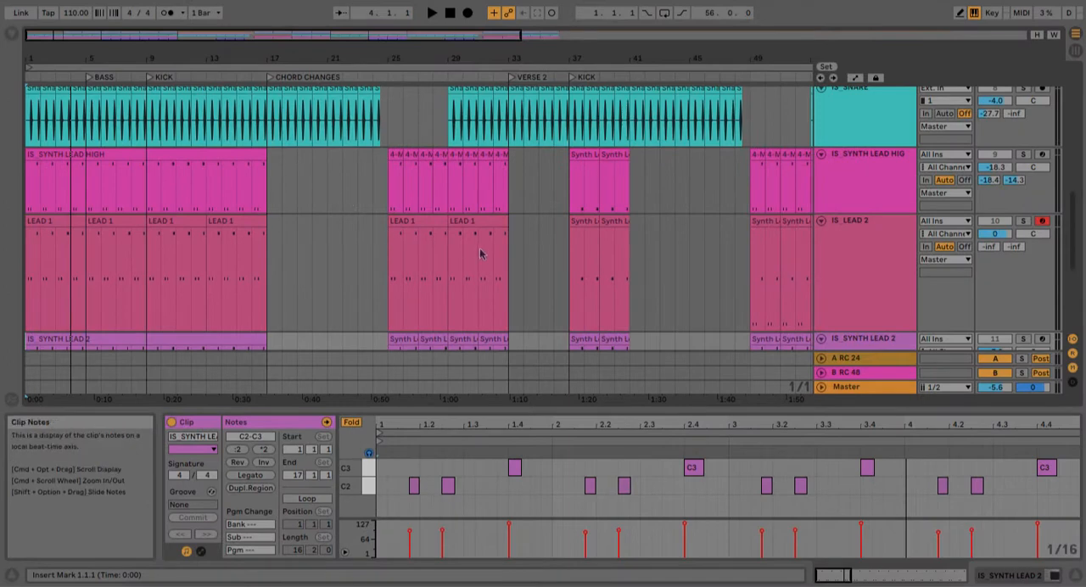
pyautogui.scroll(4, 480, 246)
pyautogui.scroll(3, 730, 188)
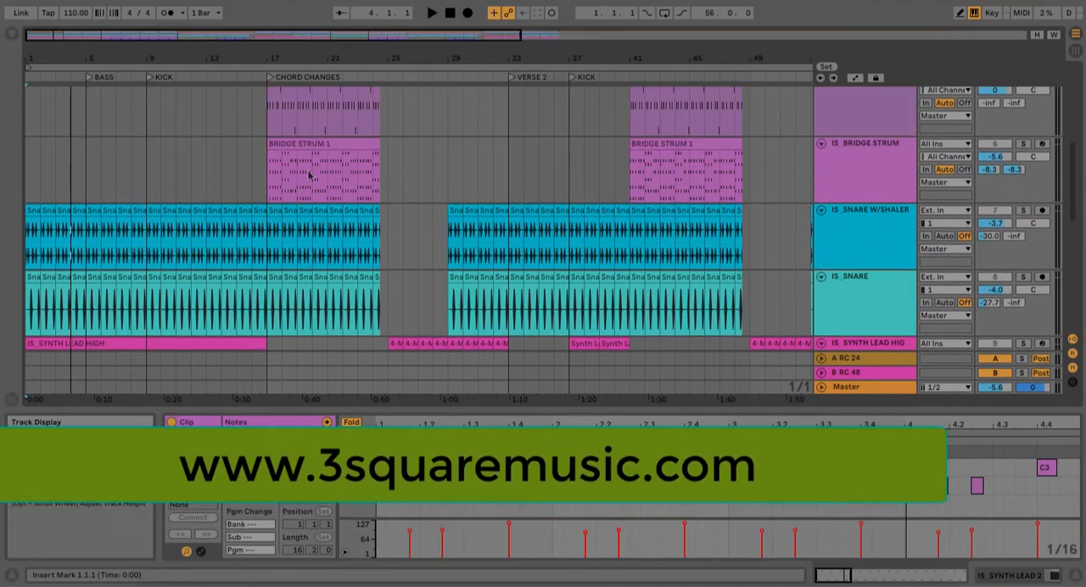
pyautogui.click(40, 211)
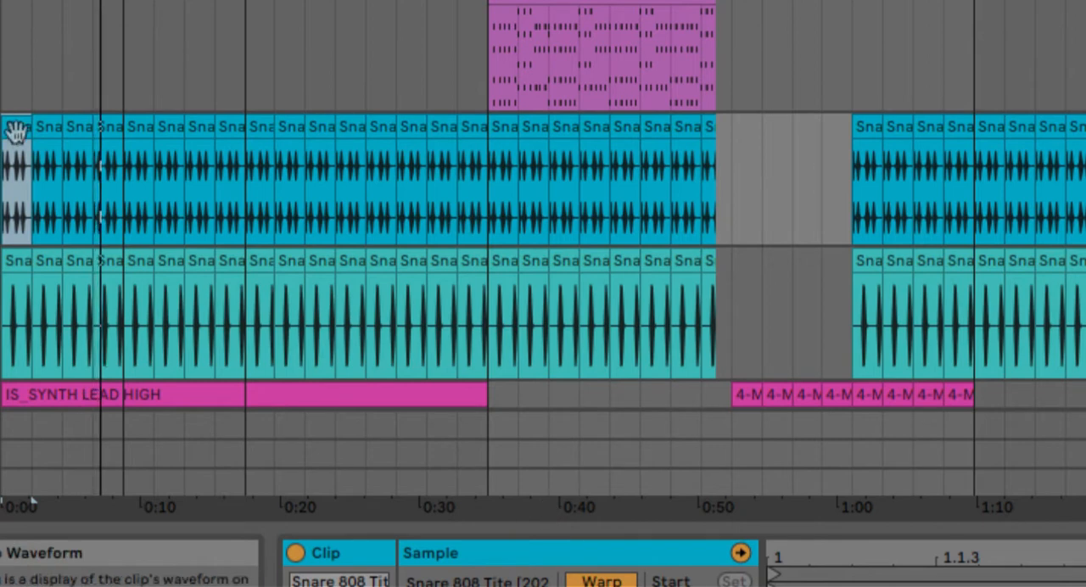
pyautogui.click(20, 262)
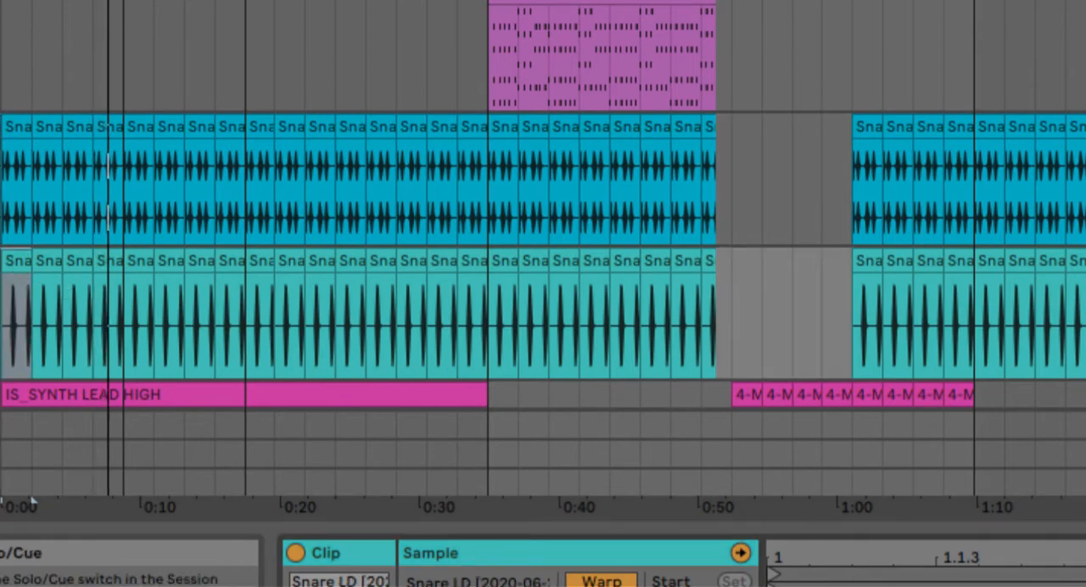
pyautogui.click(29, 503)
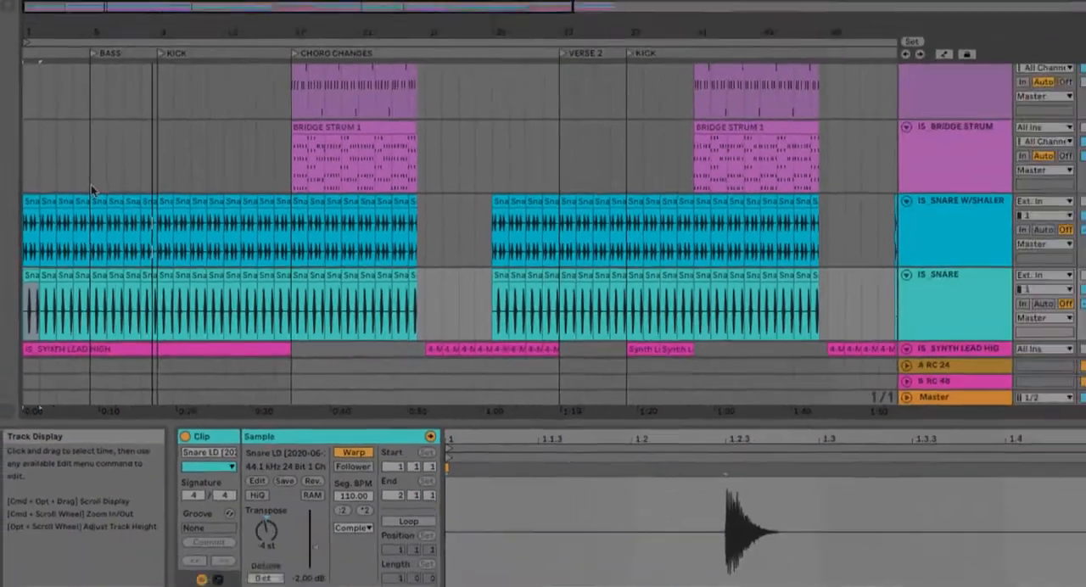
# Step: Return to bar 1 and listen to the opening of the reference track in solo
pyautogui.scroll(-3, 124, 95)
pyautogui.scroll(-1, 87, 201)
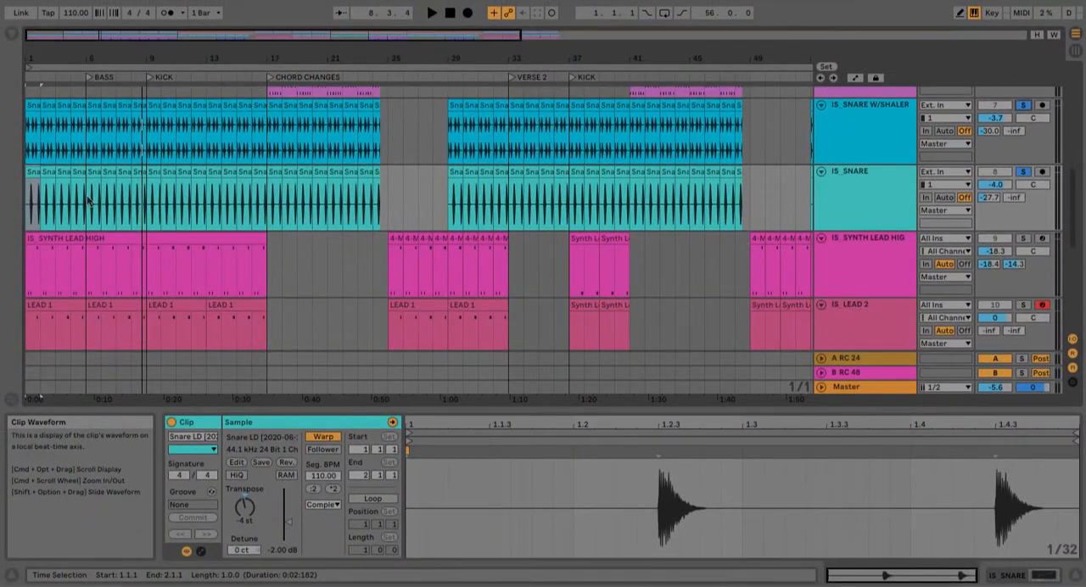
pyautogui.scroll(-3, 87, 201)
pyautogui.scroll(4, 86, 195)
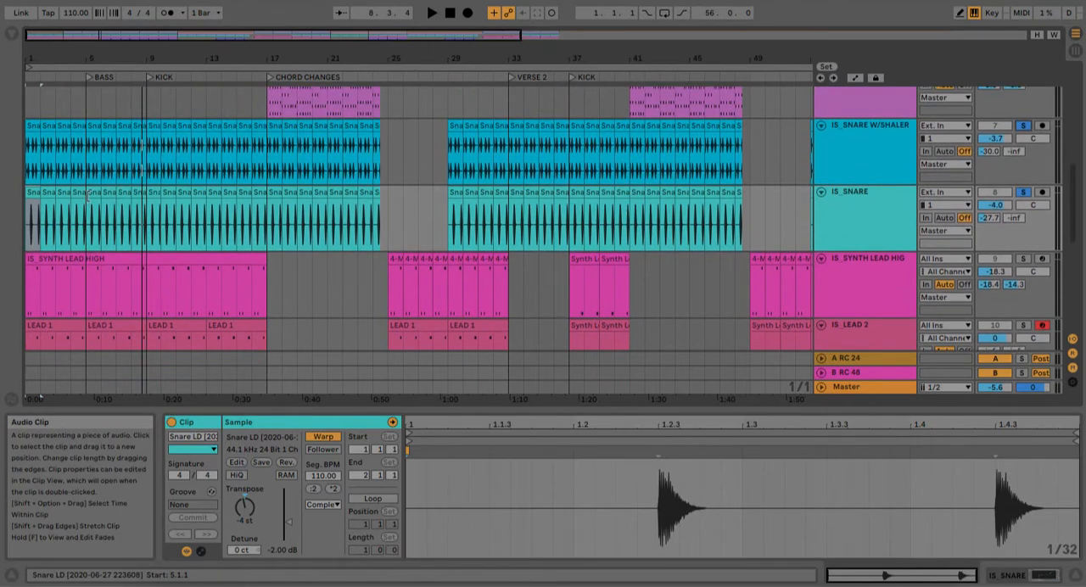
pyautogui.click(44, 194)
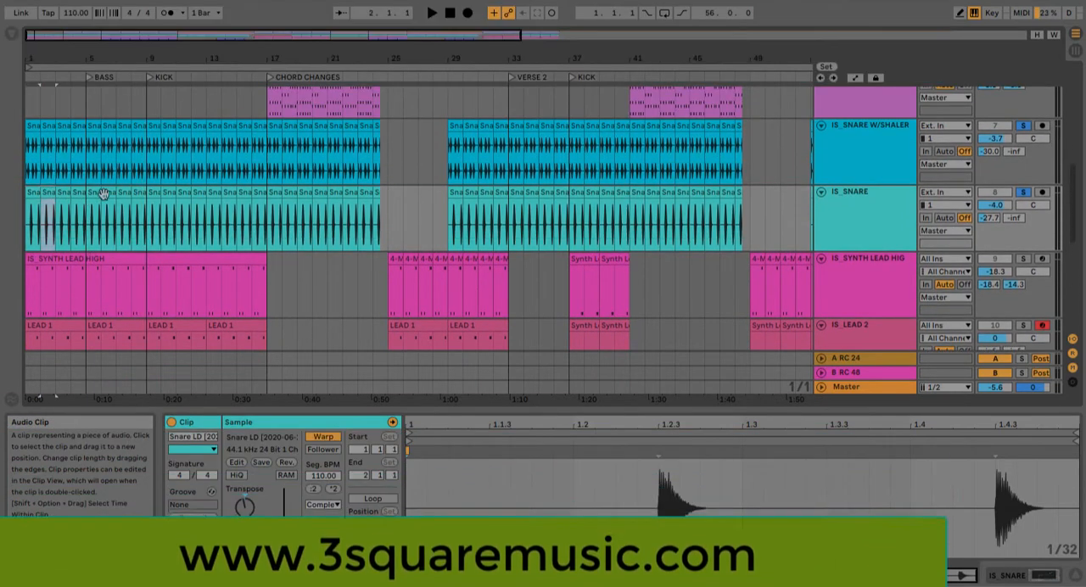
pyautogui.scroll(-3, 107, 194)
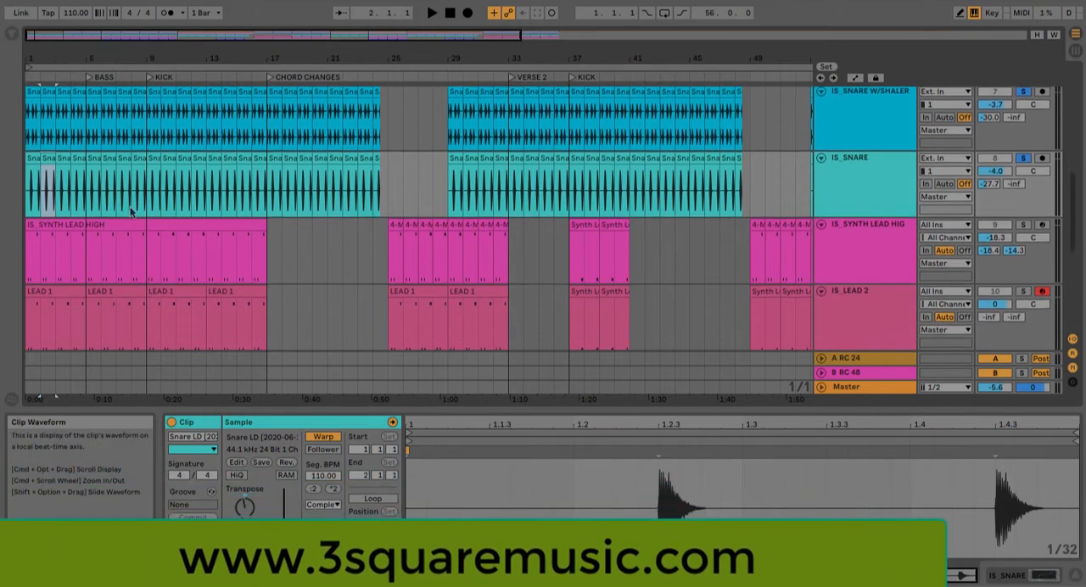
pyautogui.scroll(-3, 160, 191)
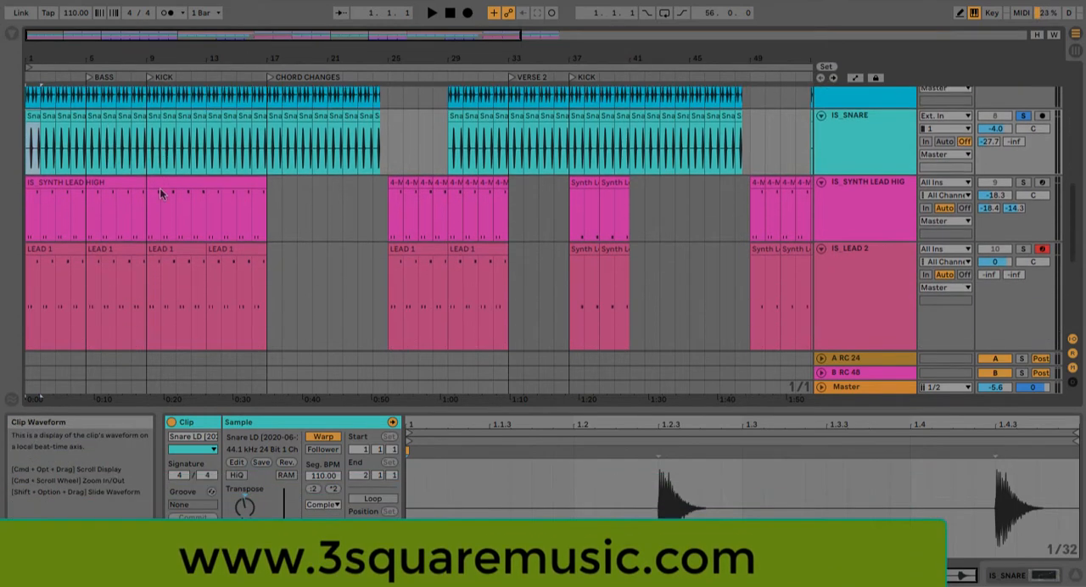
pyautogui.scroll(10, 160, 187)
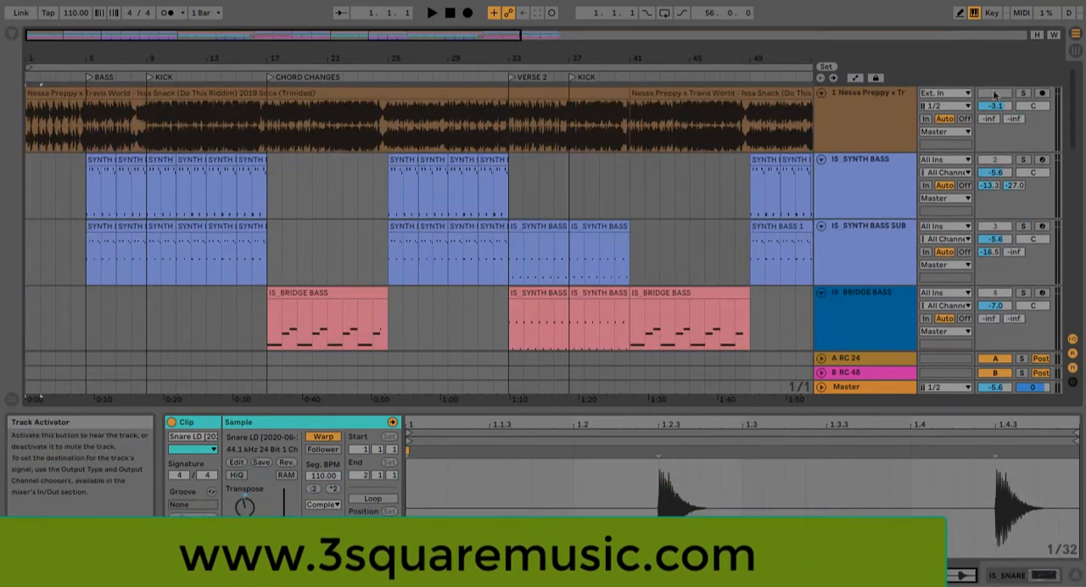
pyautogui.press('space')
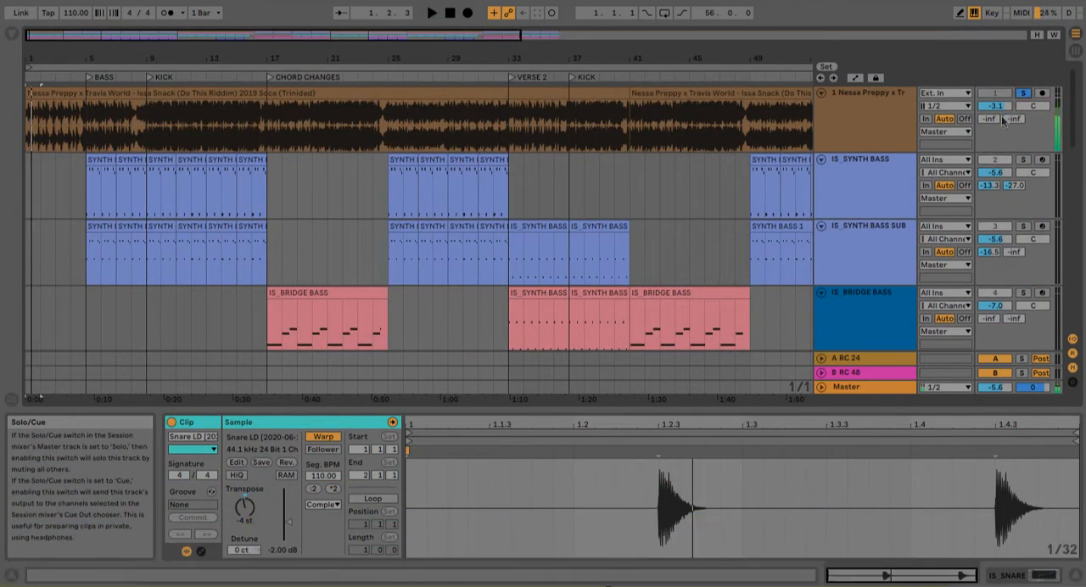
# Step: Open the IS_SYNTH LEAD HIGH clip in the note editor and play it from bar 1
pyautogui.scroll(-4, 835, 192)
pyautogui.scroll(-10, 835, 186)
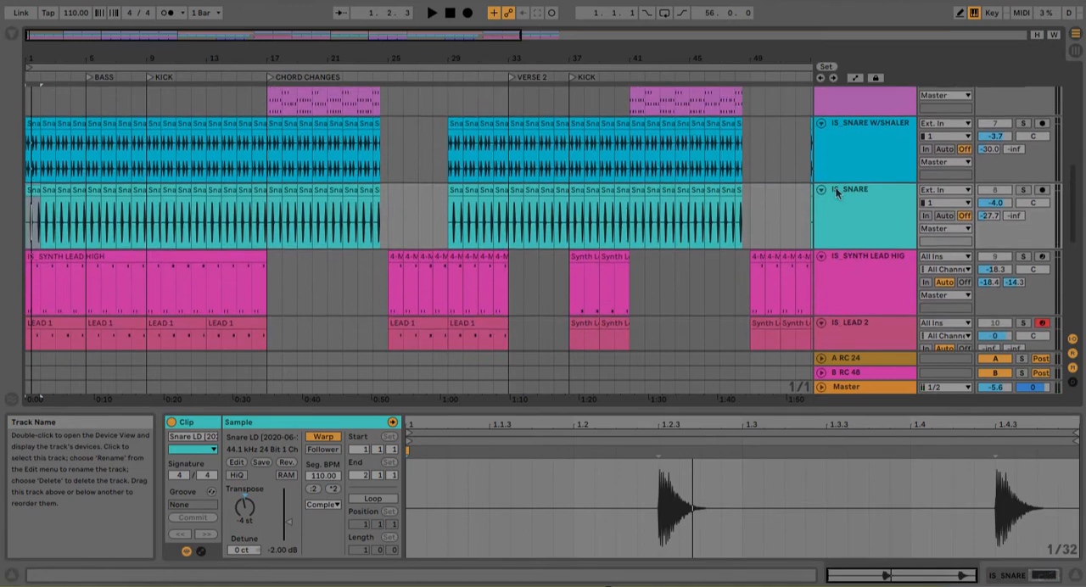
pyautogui.click(102, 273)
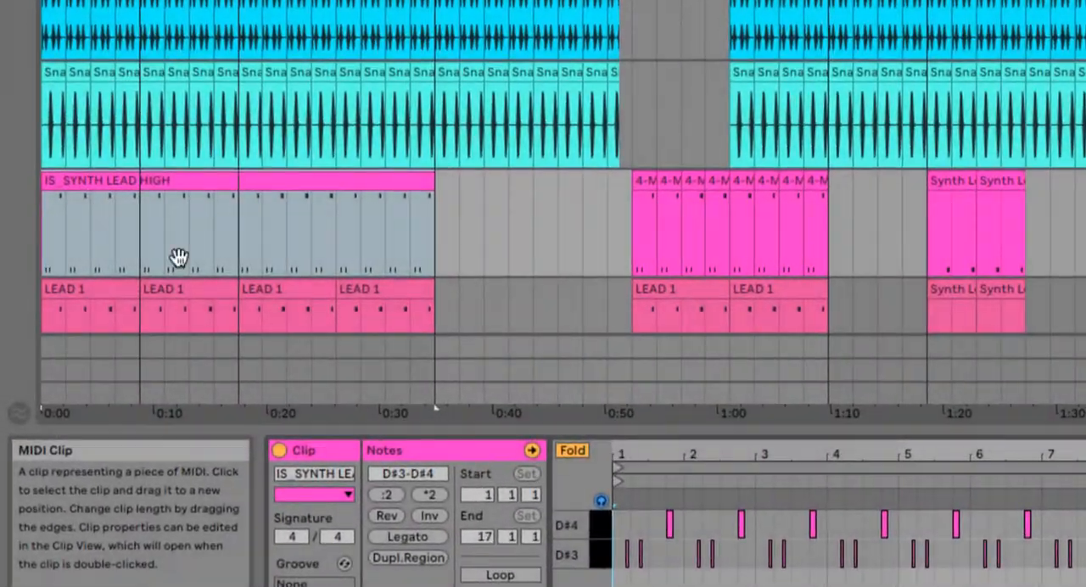
pyautogui.moveTo(688, 444); pyautogui.dragTo(858, 6)
pyautogui.hscroll(-3, 805, 182)
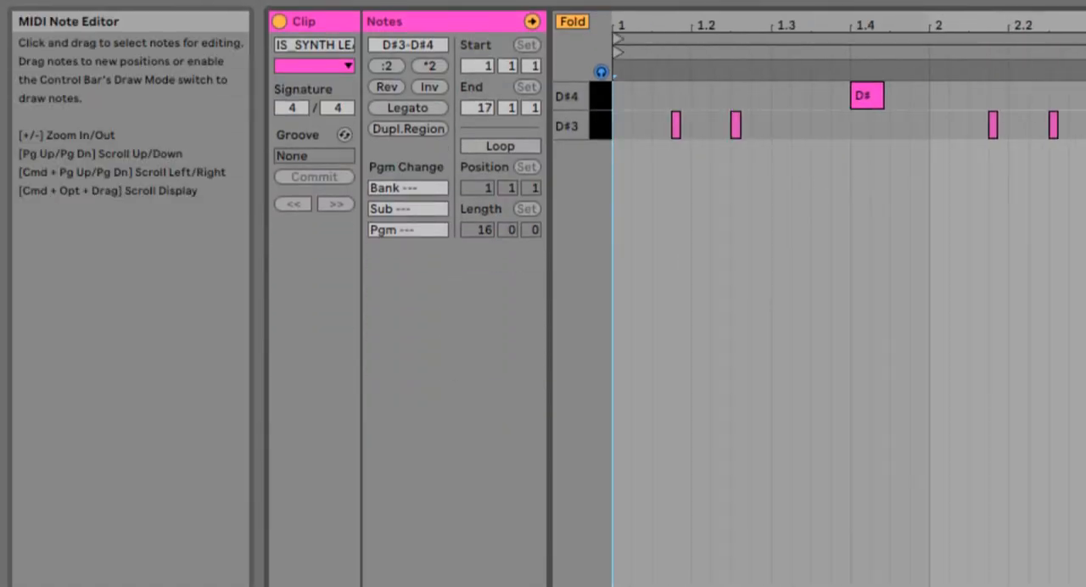
pyautogui.press('space')
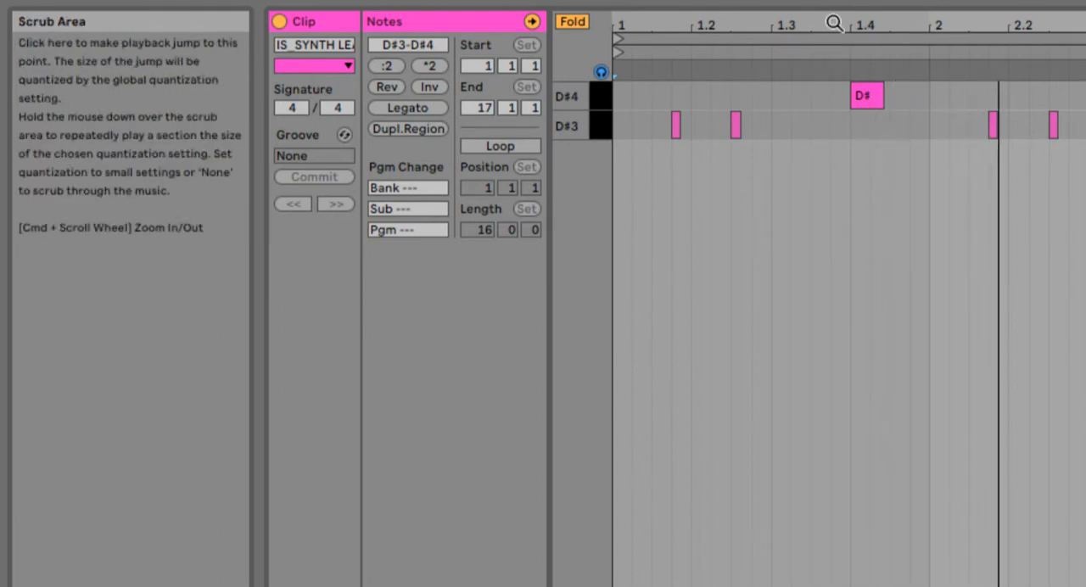
# Step: View the Massive instrument on the IS_SYNTH LEAD HIGH track and reopen the notes of its first clip
pyautogui.moveTo(843, 9); pyautogui.dragTo(901, 319)
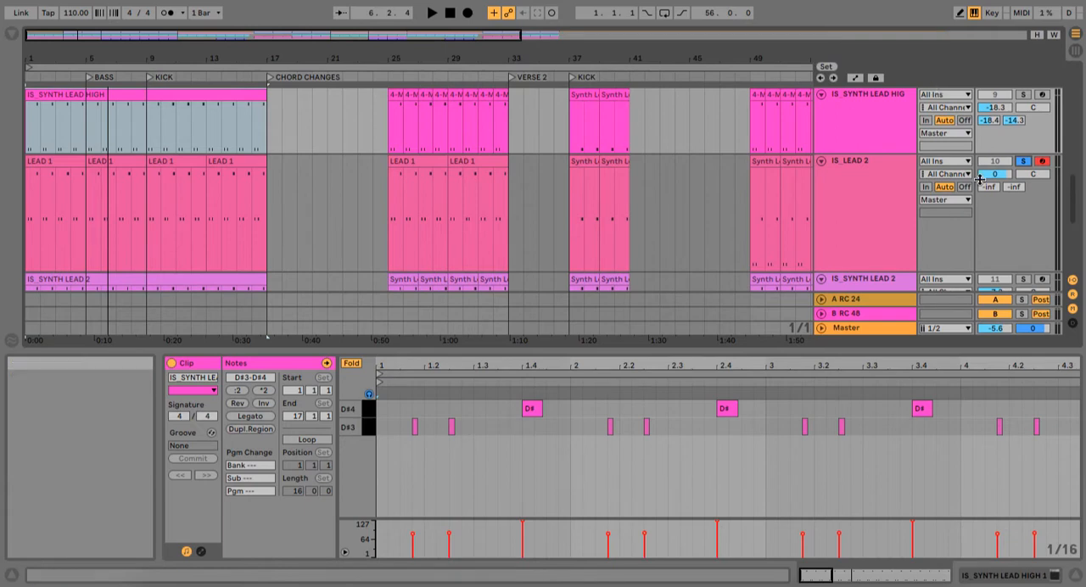
pyautogui.scroll(3, 891, 187)
pyautogui.click(889, 204)
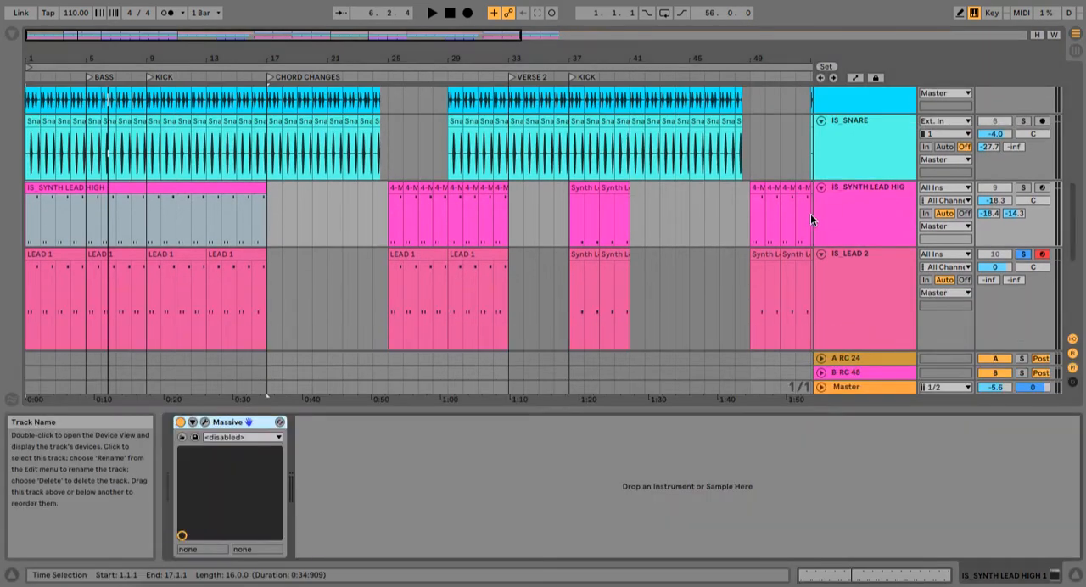
pyautogui.doubleClick(66, 188)
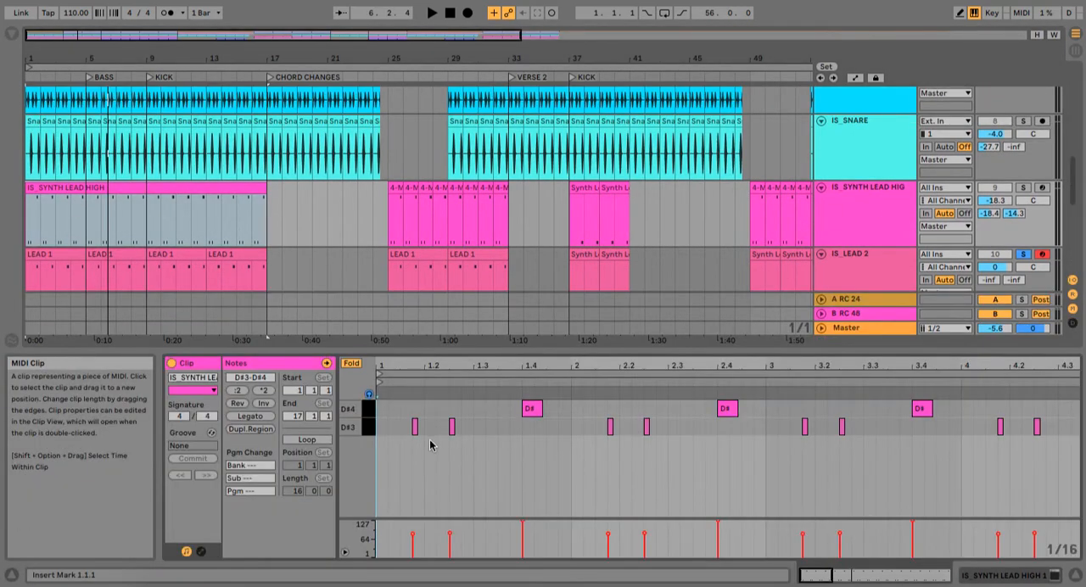
# Step: Open the first LEAD 1 clip on the IS_LEAD 2 track and view its notes from bar 1
pyautogui.click(860, 268)
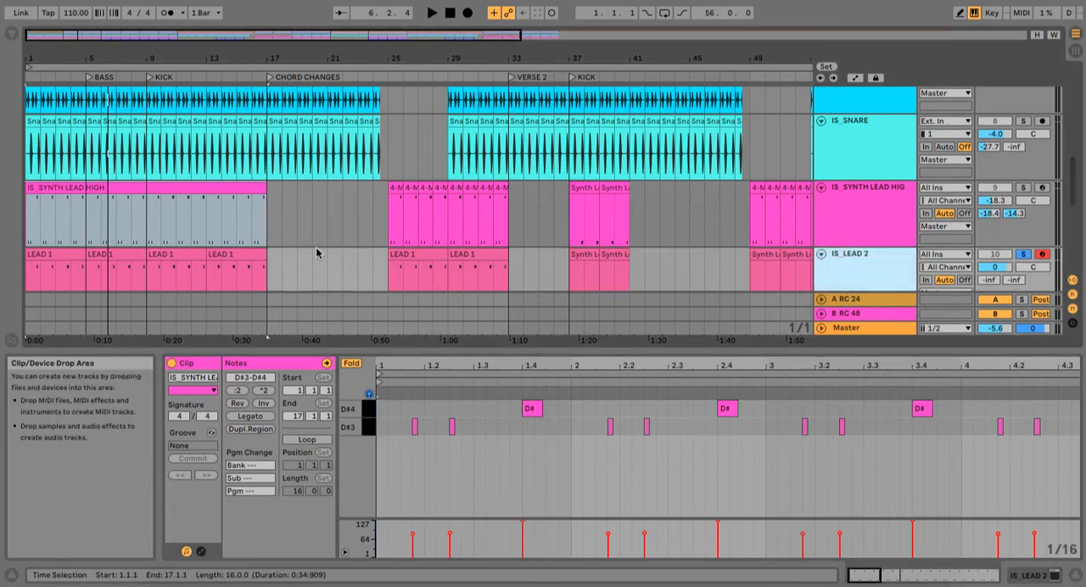
pyautogui.doubleClick(68, 264)
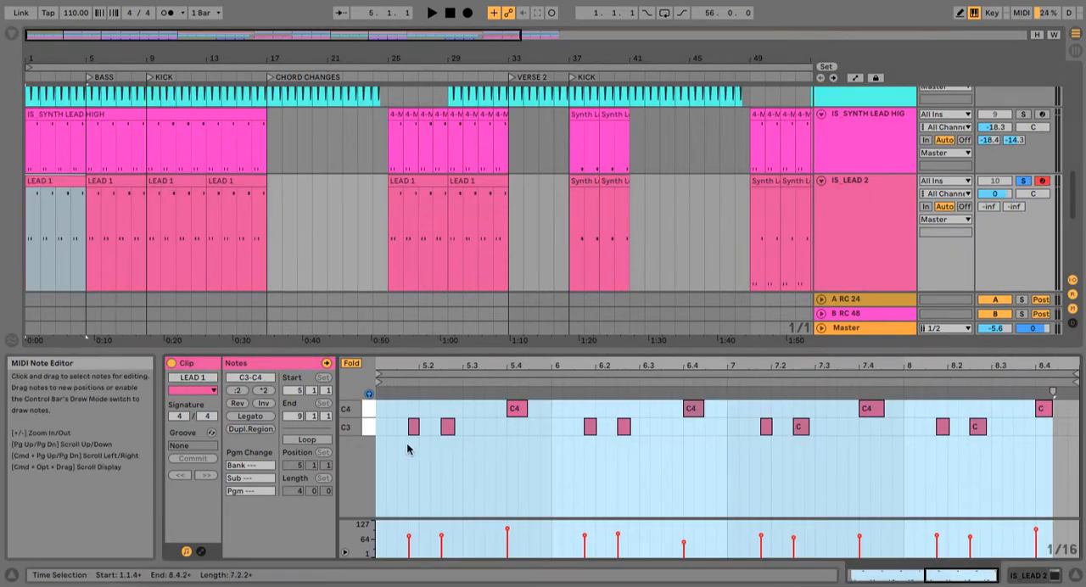
pyautogui.hscroll(-8, 477, 447)
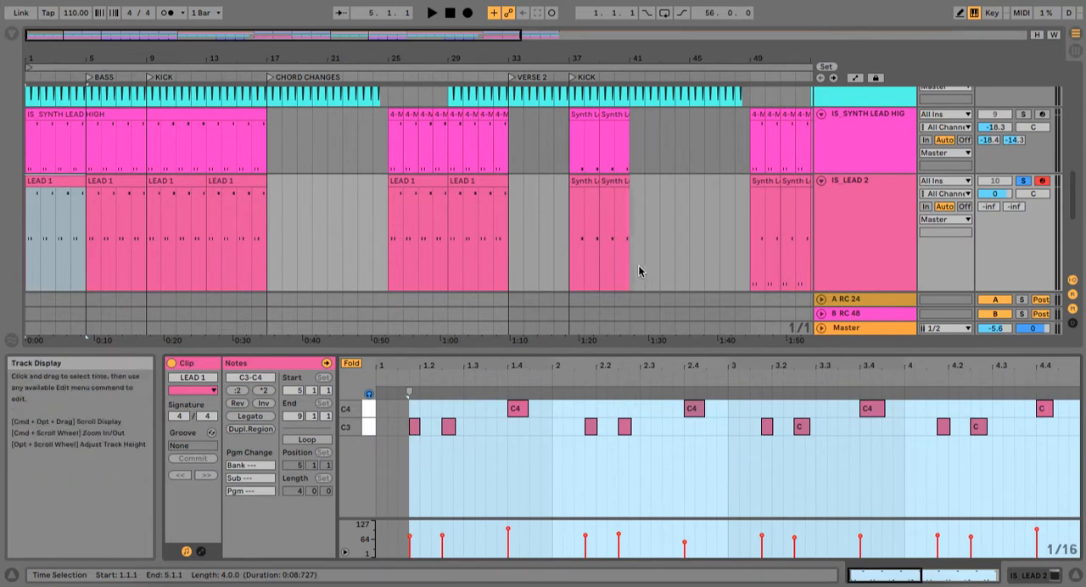
# Step: Listen to the soloed reference track from bar 5, the BASS marker, and turn its solo off
pyautogui.scroll(-3, 589, 257)
pyautogui.scroll(-3, 588, 257)
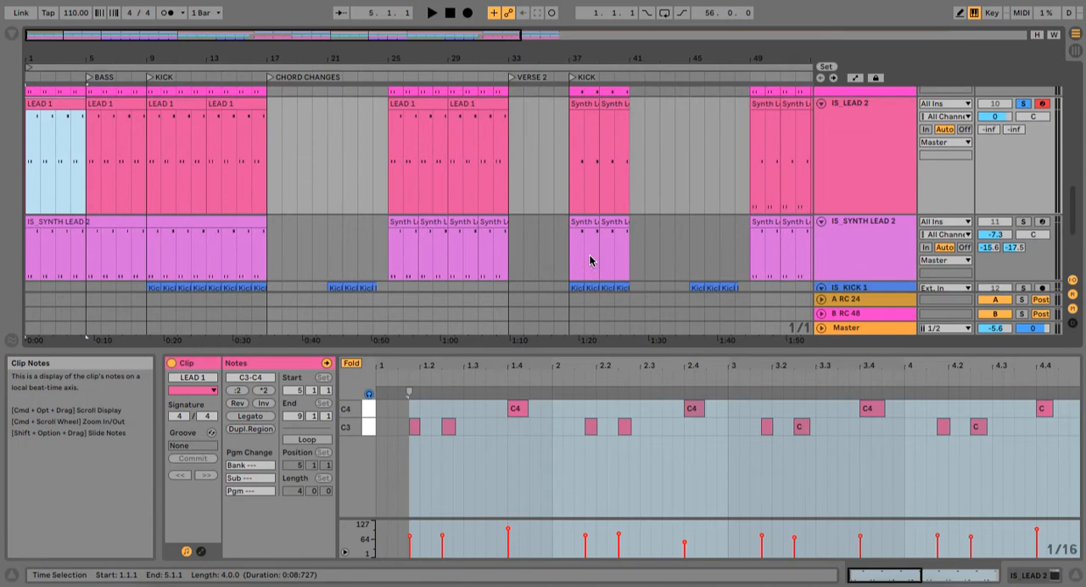
pyautogui.scroll(10, 589, 257)
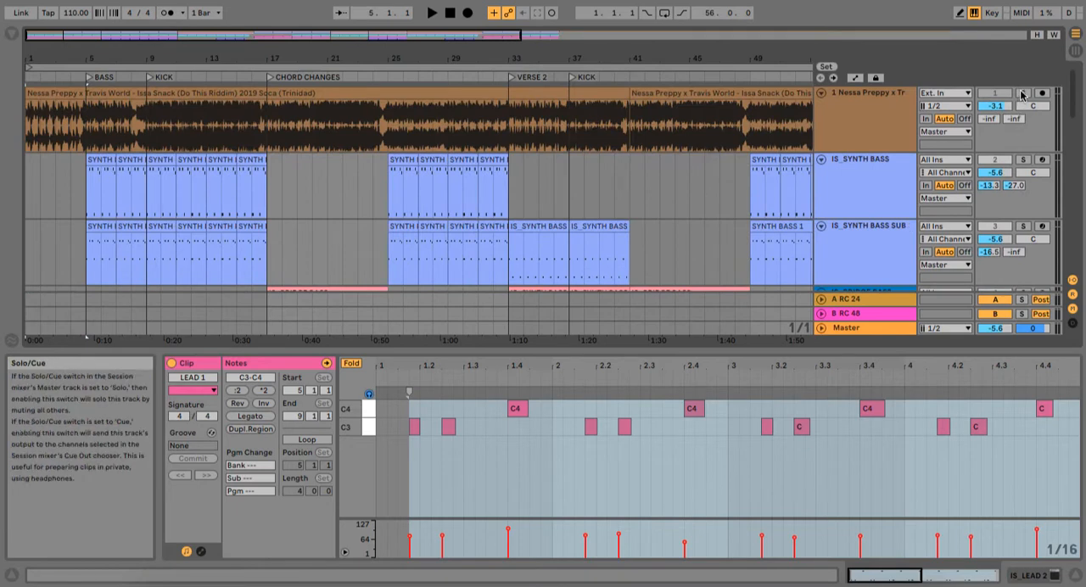
pyautogui.click(91, 112)
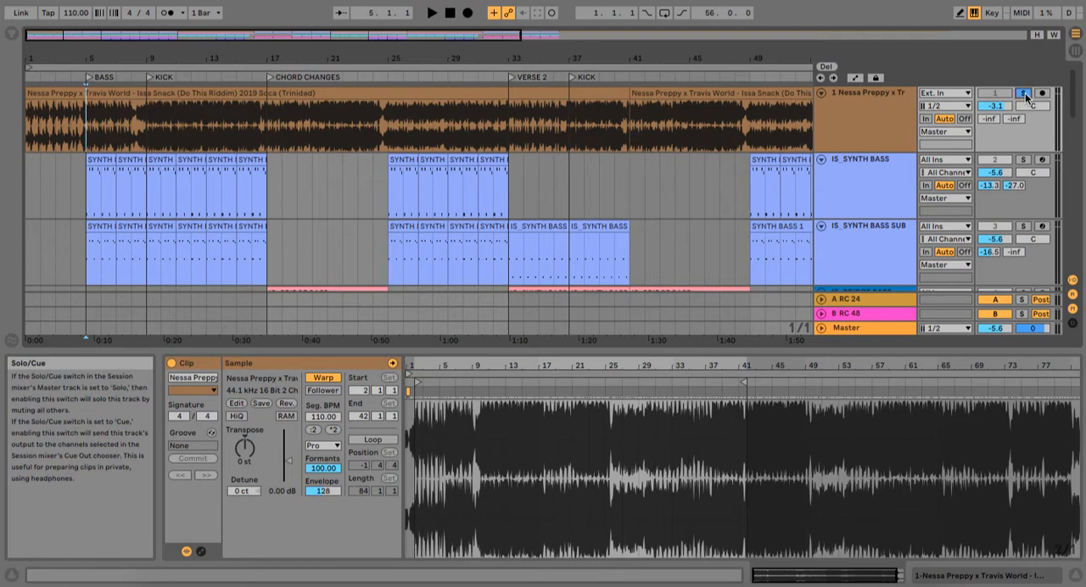
pyautogui.press('space')
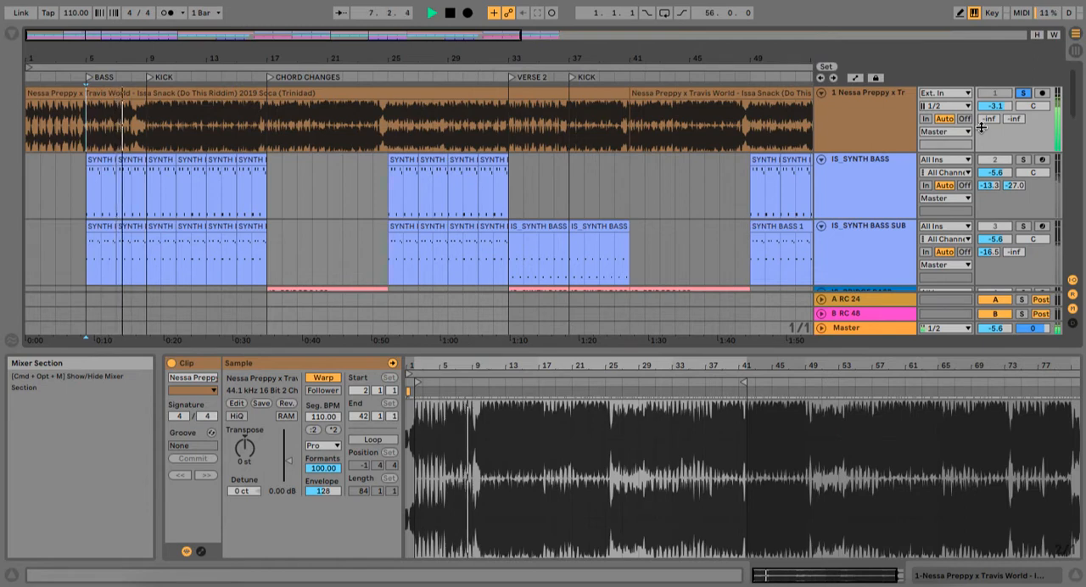
pyautogui.click(1024, 93)
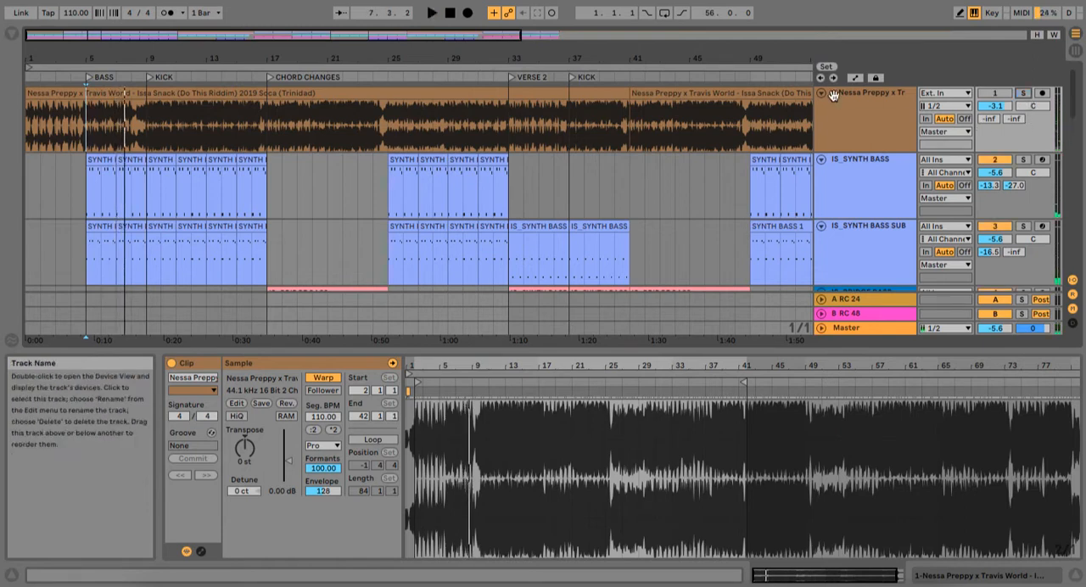
# Step: Open the first clip on the IS_SYNTH BASS track and play the bass section from bar 5 while viewing its notes
pyautogui.click(885, 163)
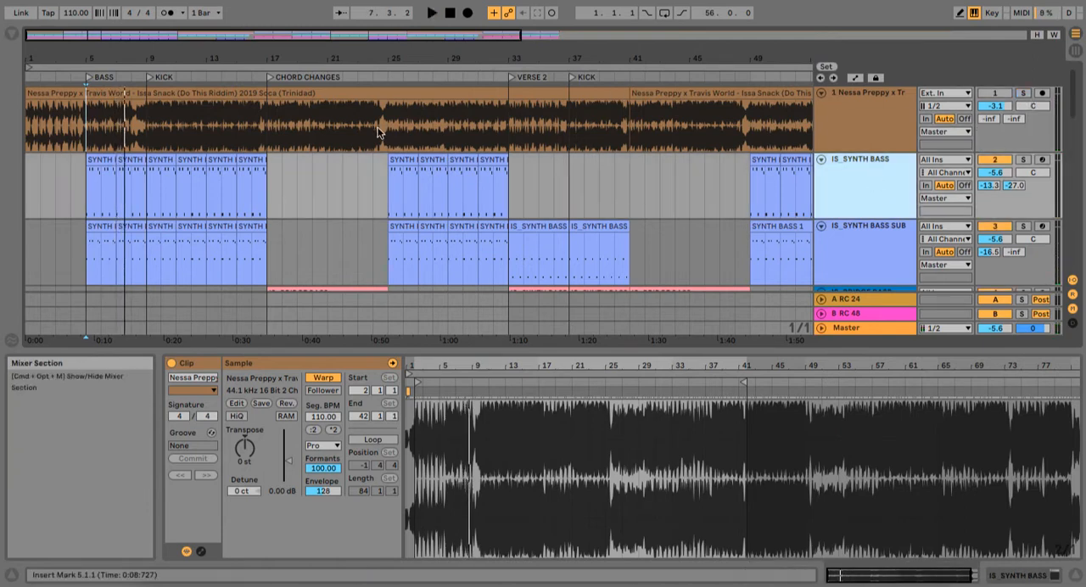
pyautogui.click(88, 155)
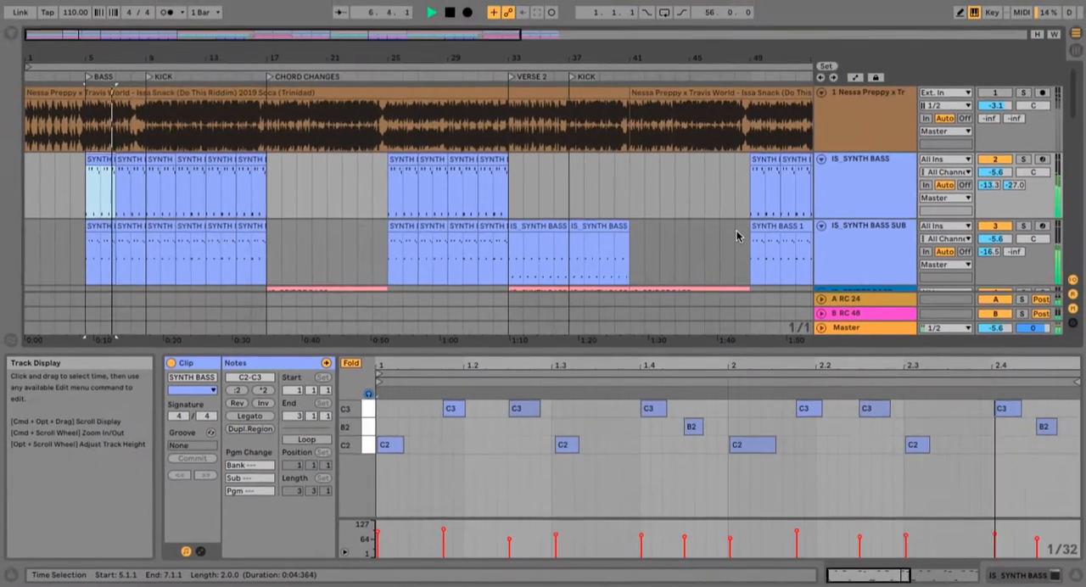
pyautogui.scroll(-2, 737, 103)
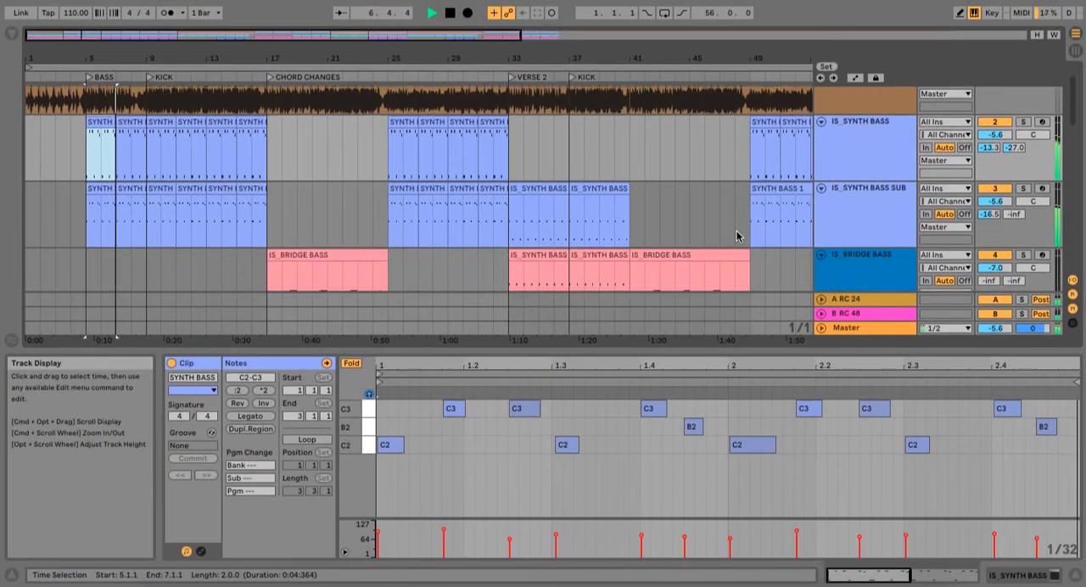
pyautogui.scroll(1, 738, 102)
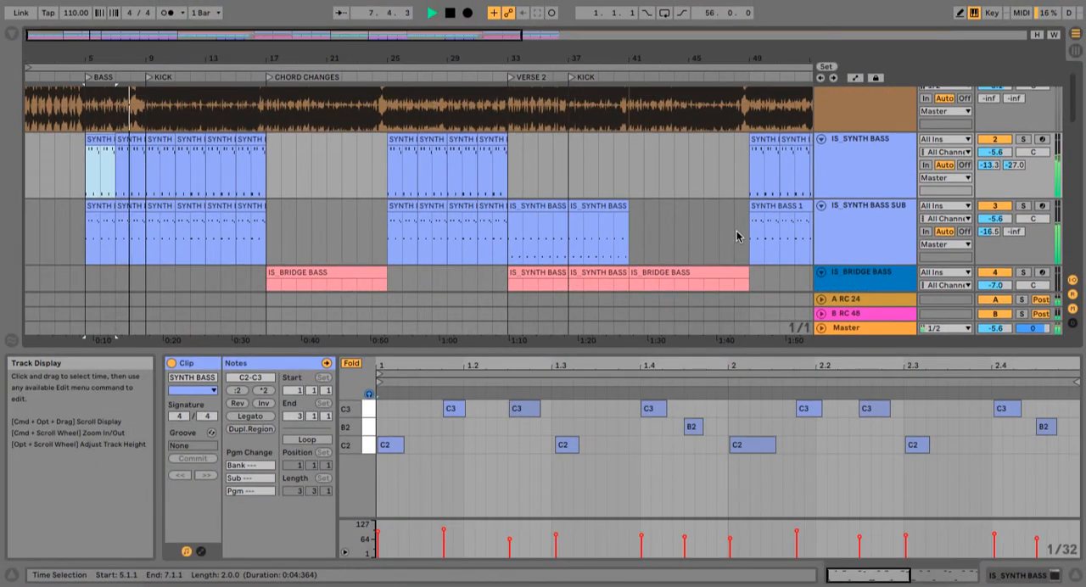
pyautogui.scroll(1, 907, 196)
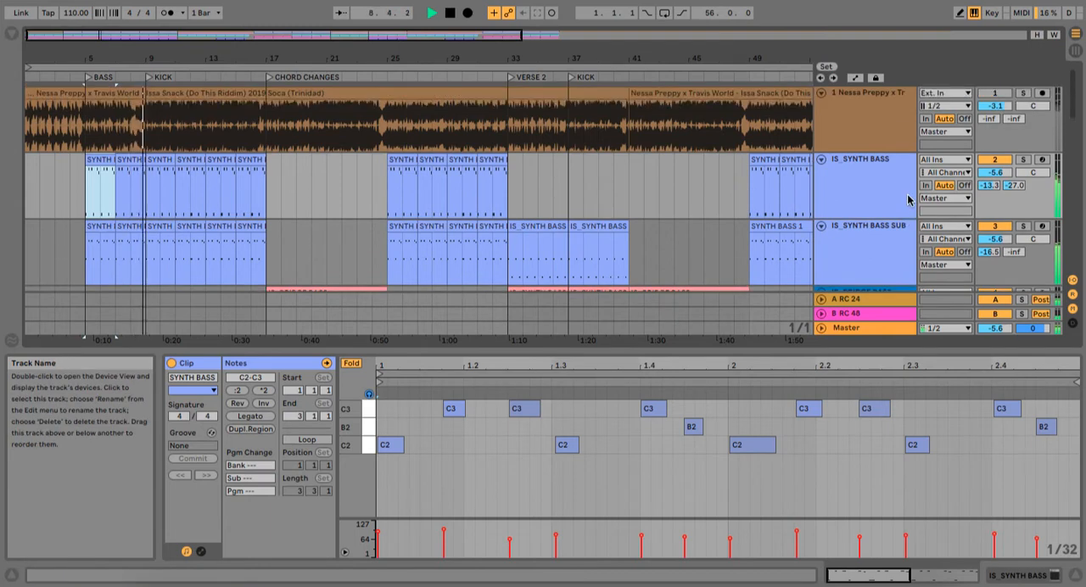
pyautogui.scroll(-8, 912, 246)
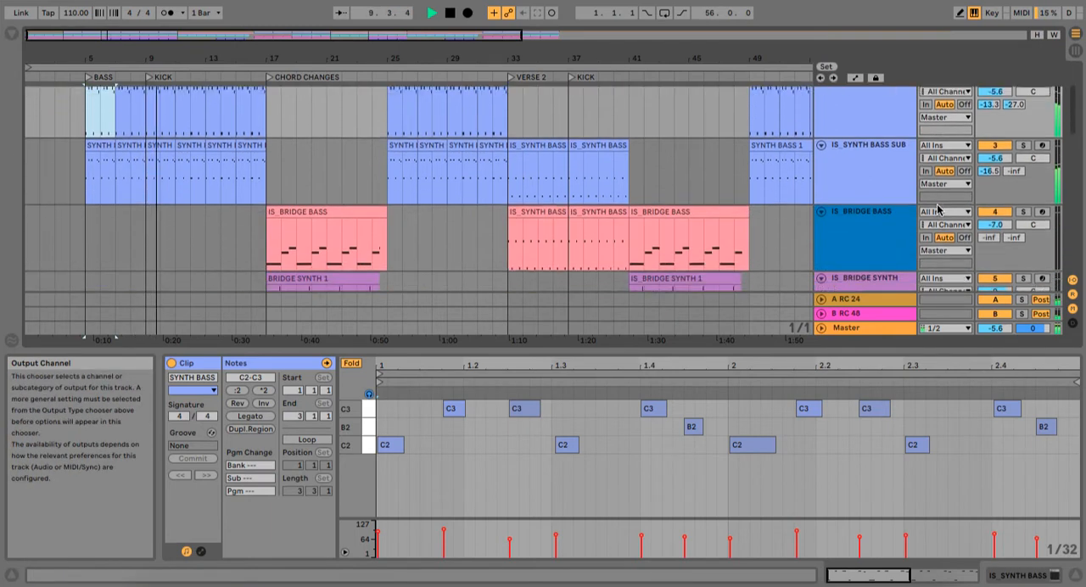
# Step: Open the bar 13 clip on the IS_KICK 1 track and view its sample waveform
pyautogui.scroll(-10, 939, 210)
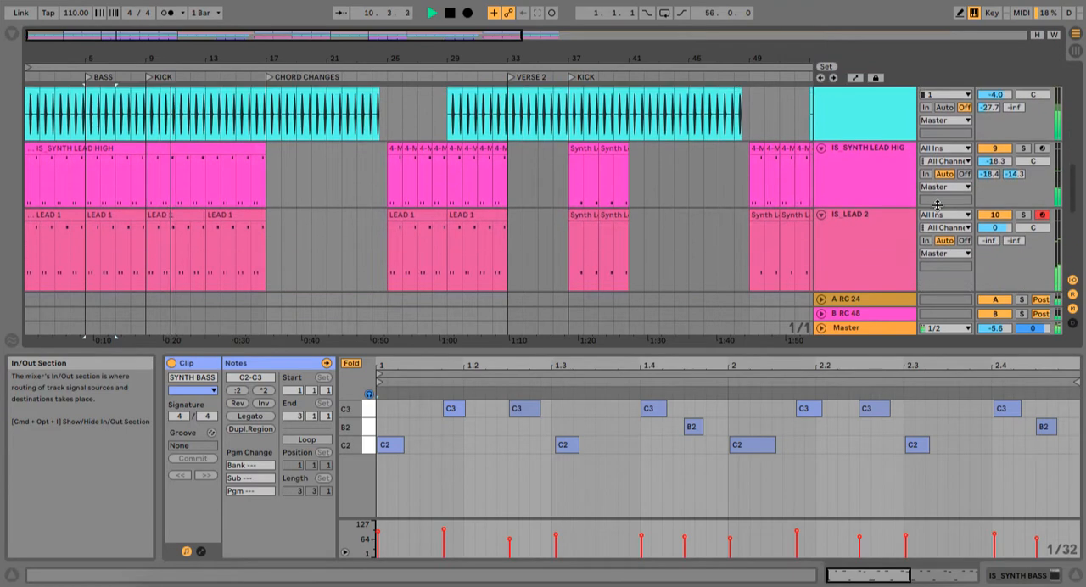
pyautogui.scroll(-2, 939, 210)
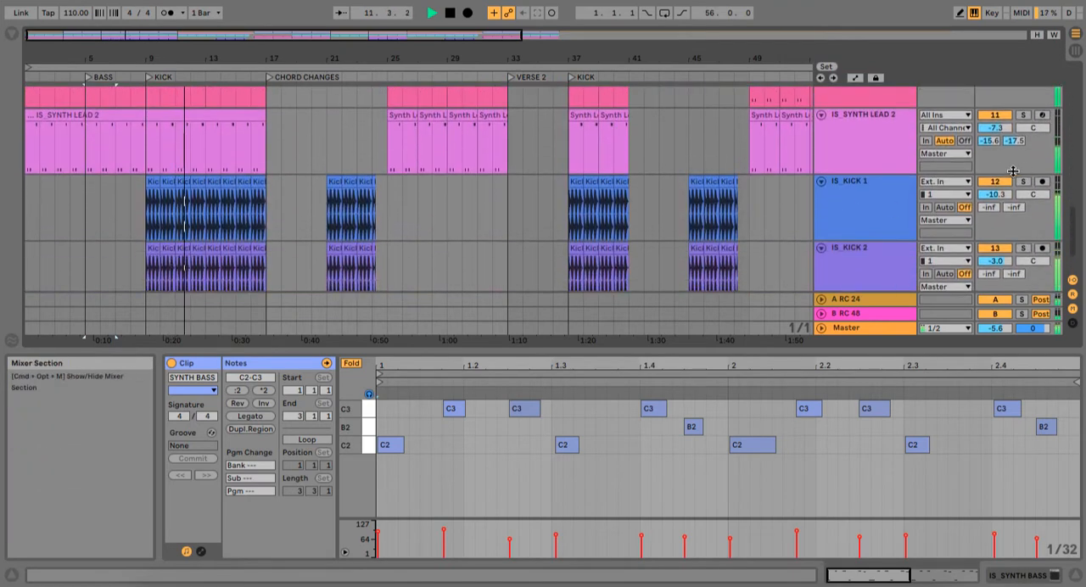
pyautogui.click(1022, 180)
pyautogui.click(209, 183)
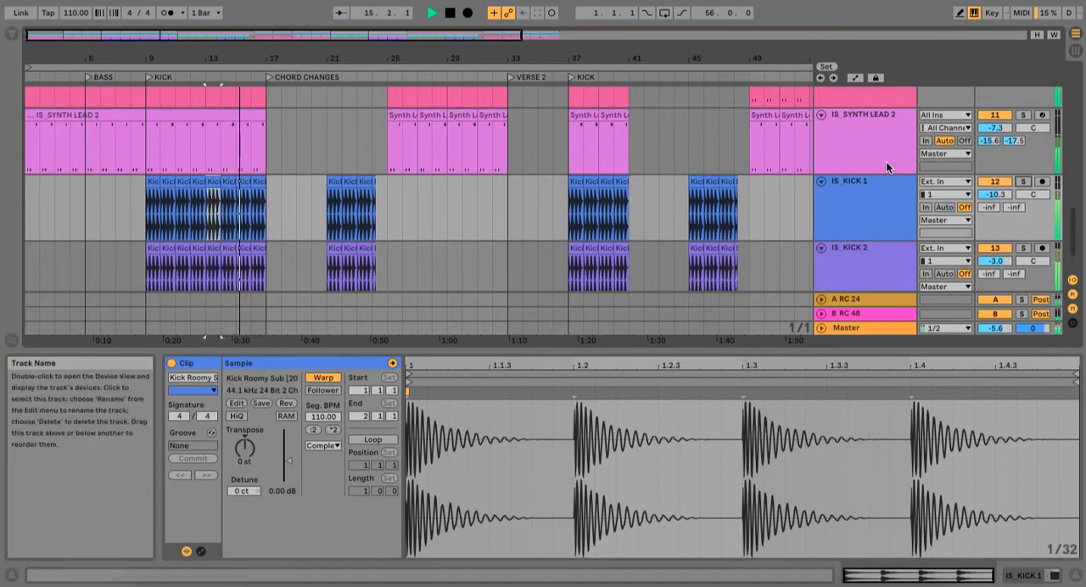
# Step: Solo the IS_KICK 1 and IS_KICK 2 tracks and play them from bar 9, the KICK marker
pyautogui.scroll(8, 666, 145)
pyautogui.scroll(4, 666, 145)
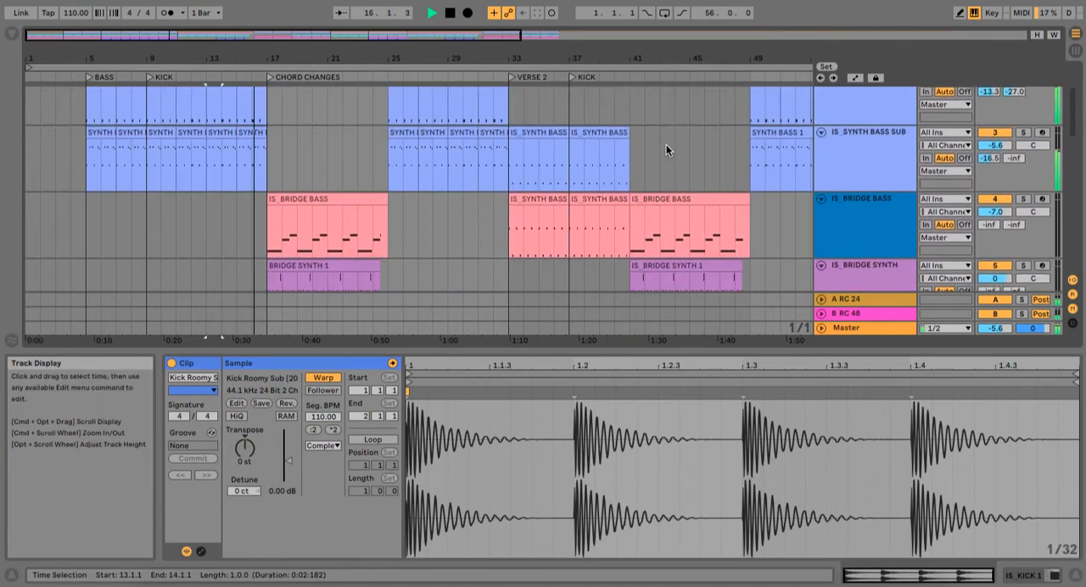
pyautogui.scroll(4, 688, 228)
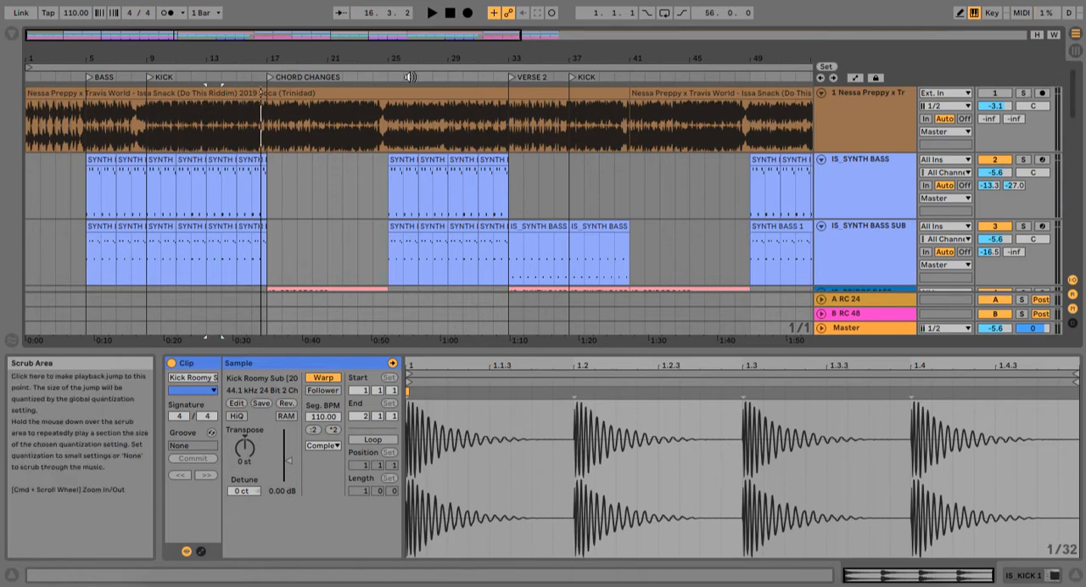
pyautogui.scroll(-5, 306, 235)
pyautogui.scroll(-2, 305, 234)
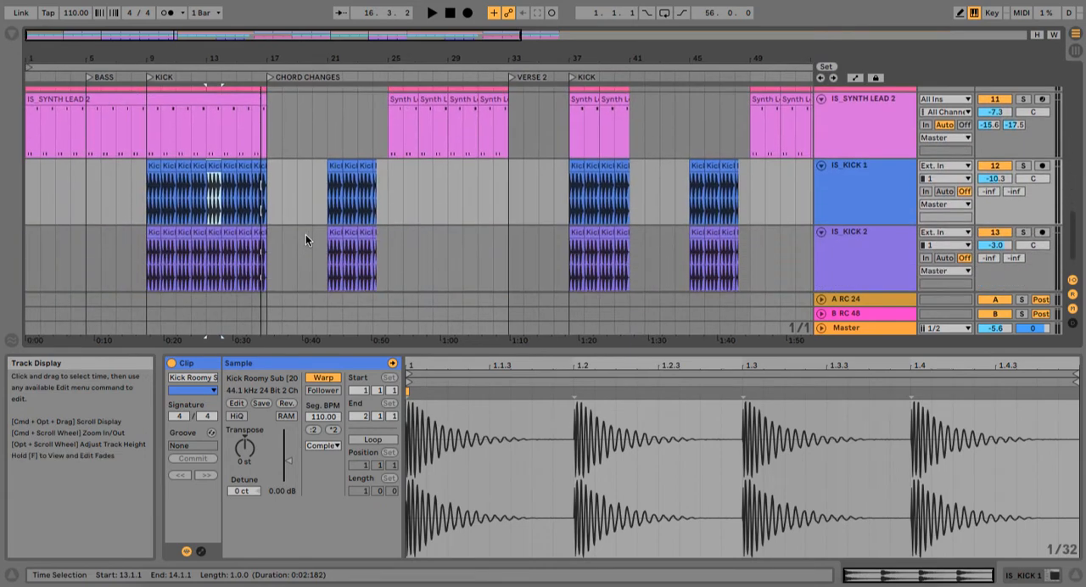
pyautogui.scroll(-1, 338, 236)
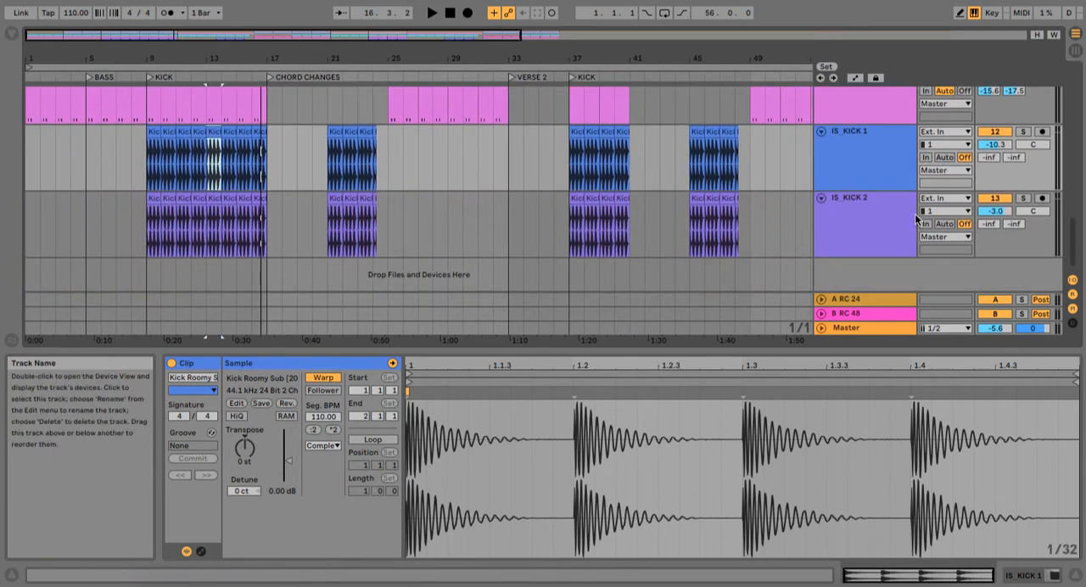
pyautogui.click(1022, 200)
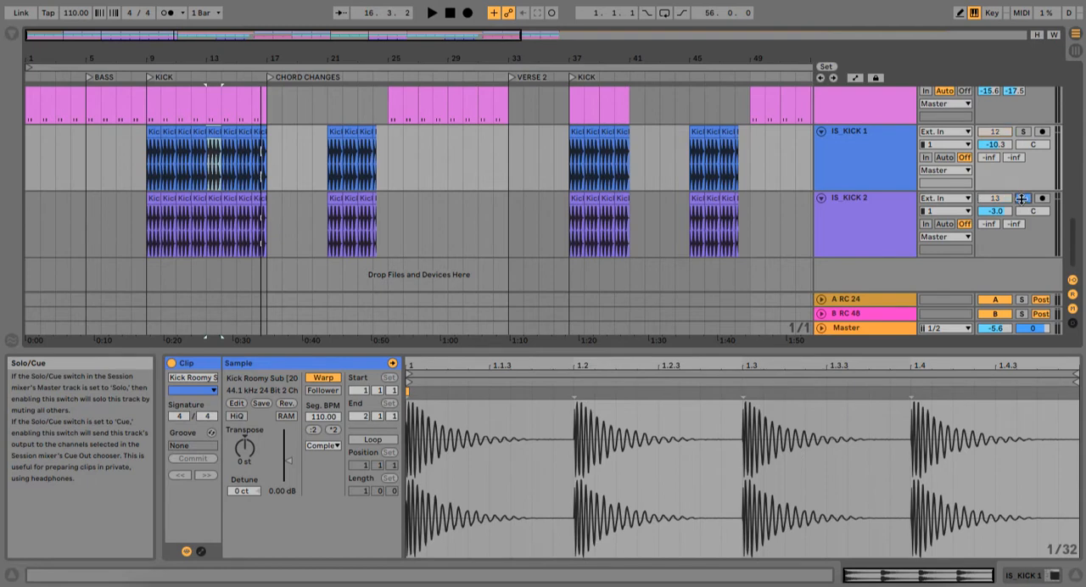
pyautogui.click(1023, 132)
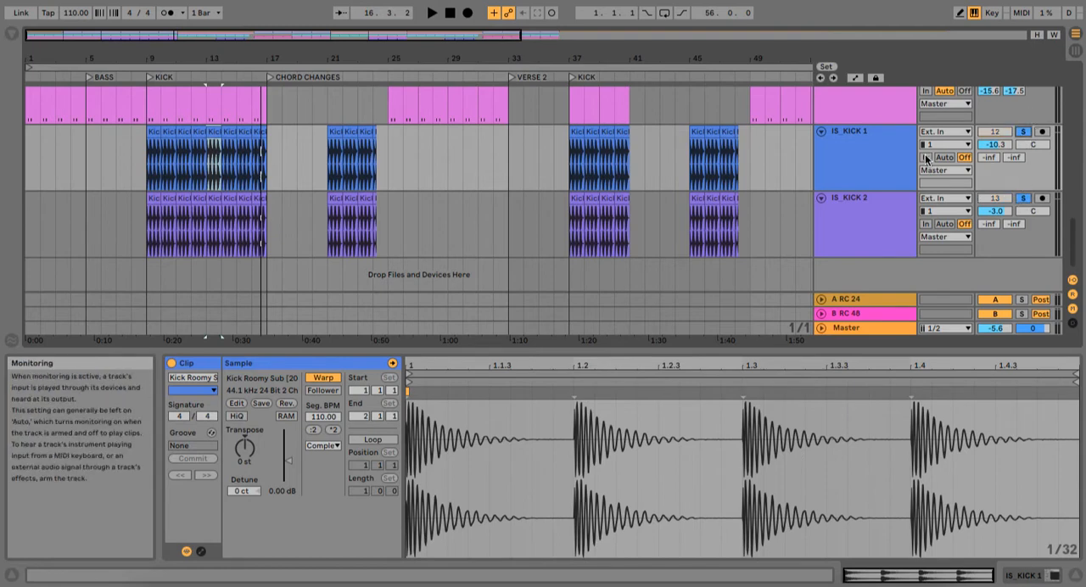
pyautogui.click(141, 213)
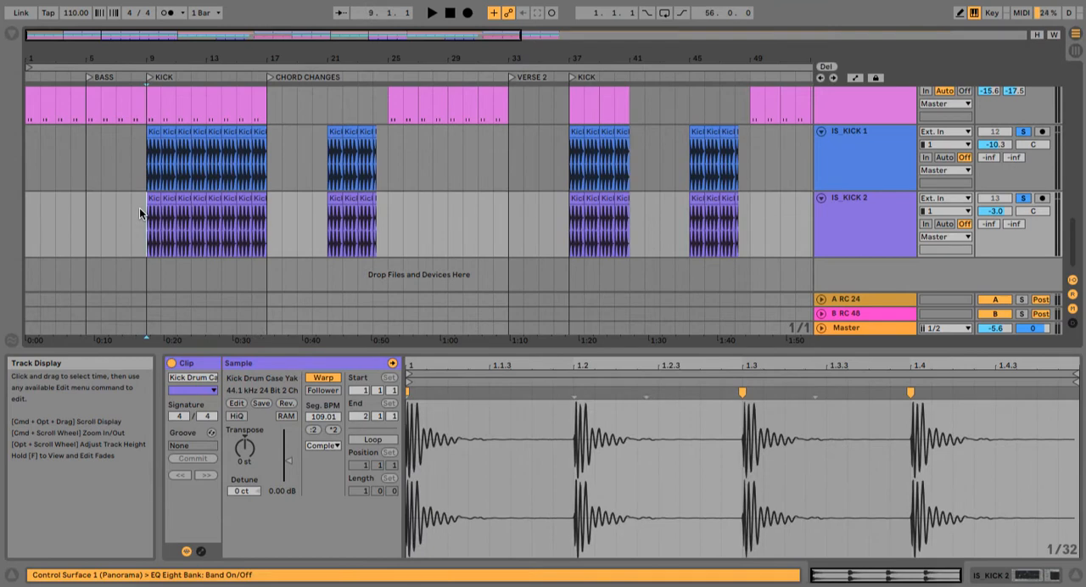
pyautogui.press('space')
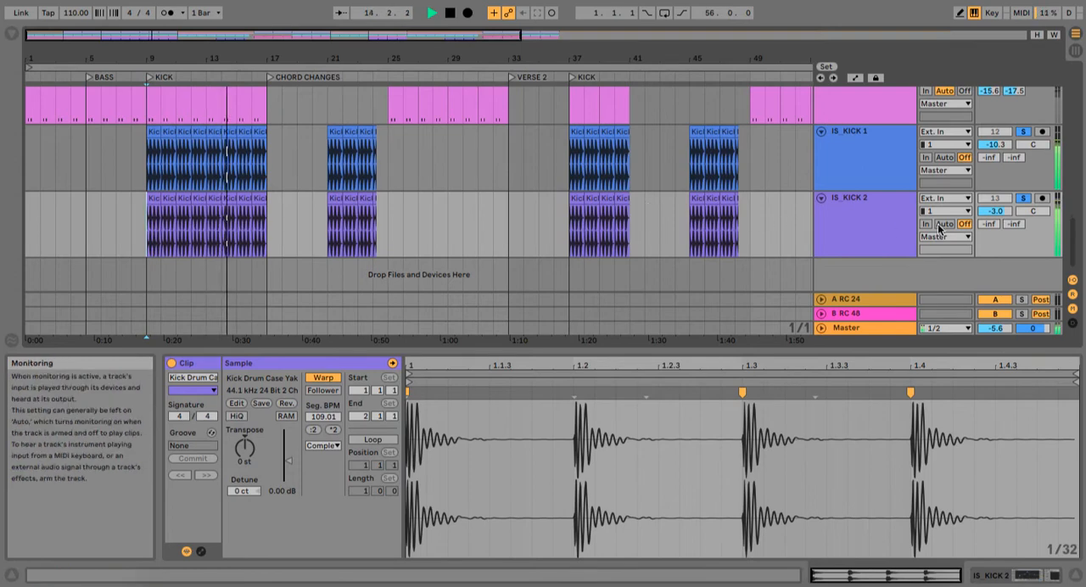
# Step: Open the first clip on the IS_BRIDGE BASS track at bar 17 and view its notes
pyautogui.scroll(10, 940, 229)
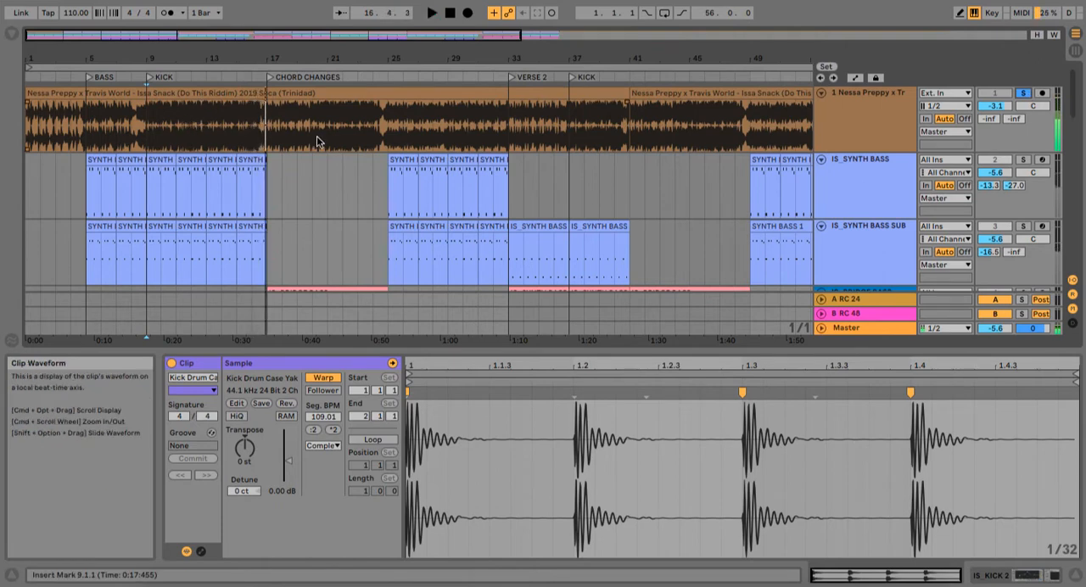
pyautogui.scroll(-1, 315, 164)
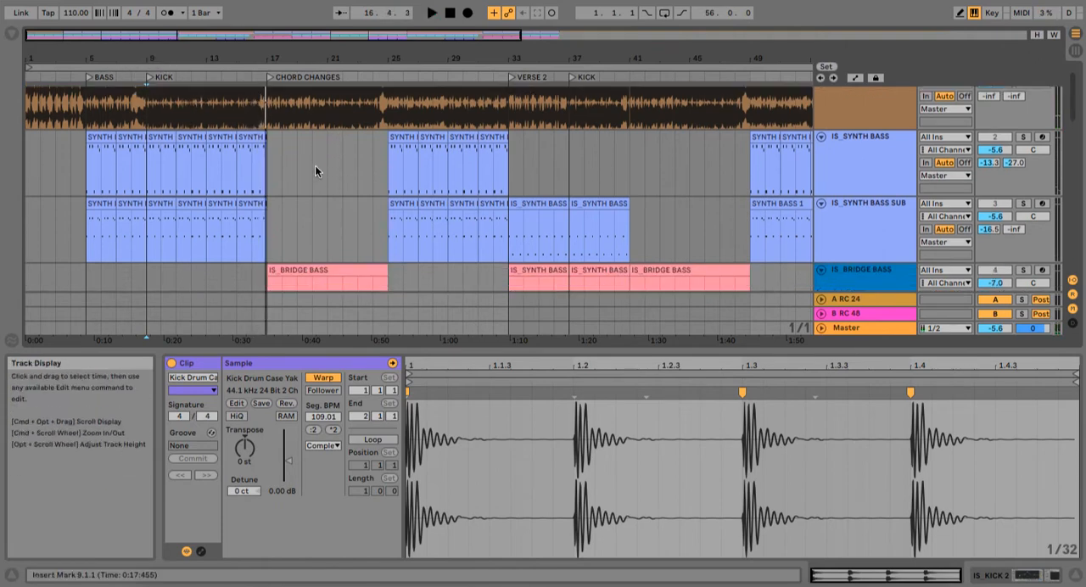
pyautogui.scroll(-2, 315, 171)
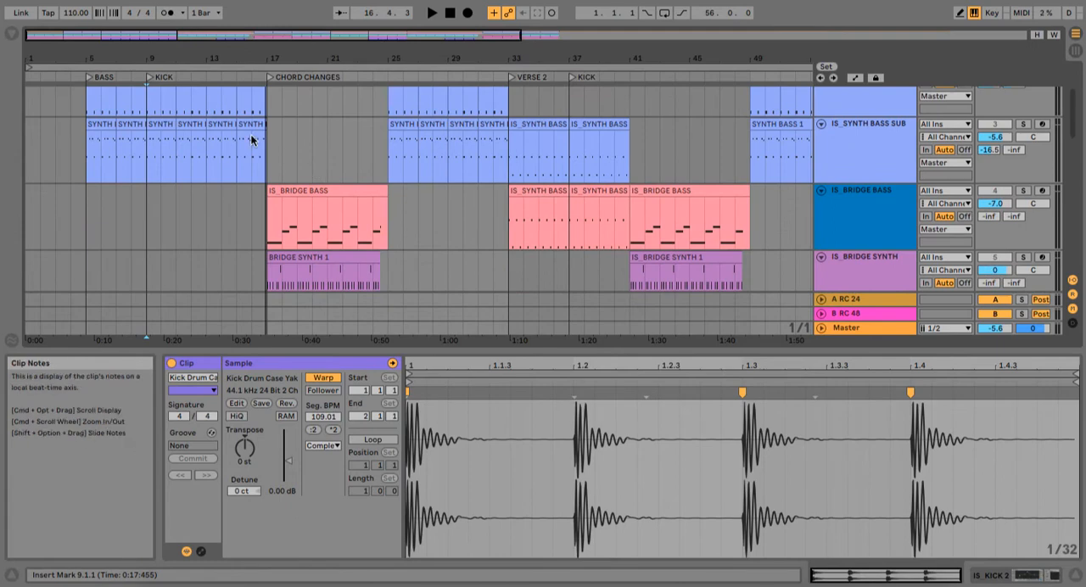
pyautogui.scroll(-1, 251, 134)
pyautogui.click(289, 162)
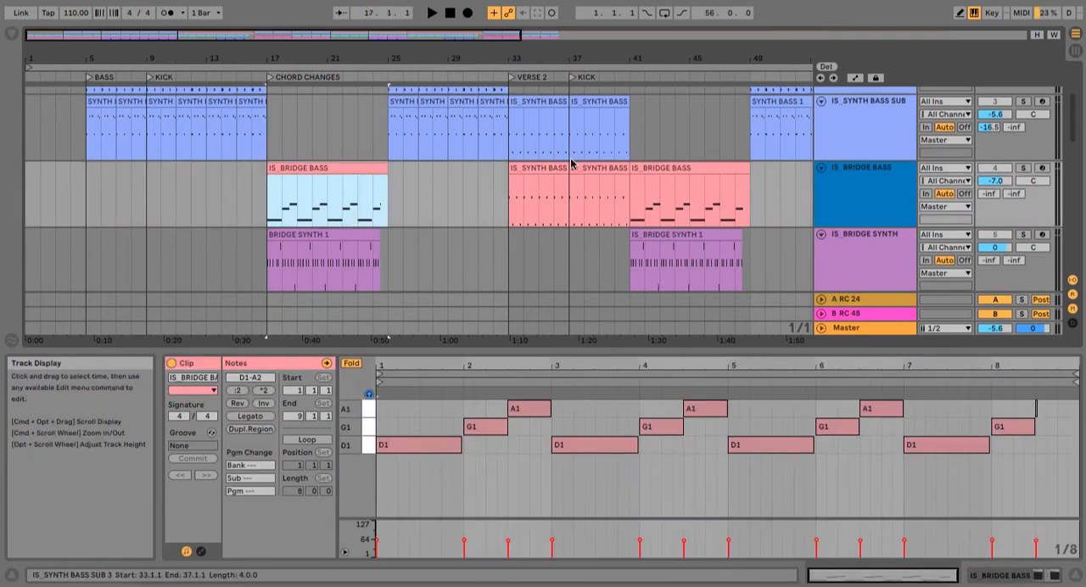
# Step: Listen to the soloed reference track from bar 17, the CHORD CHANGES marker, and move the loop start to bar 17
pyautogui.scroll(-4, 560, 222)
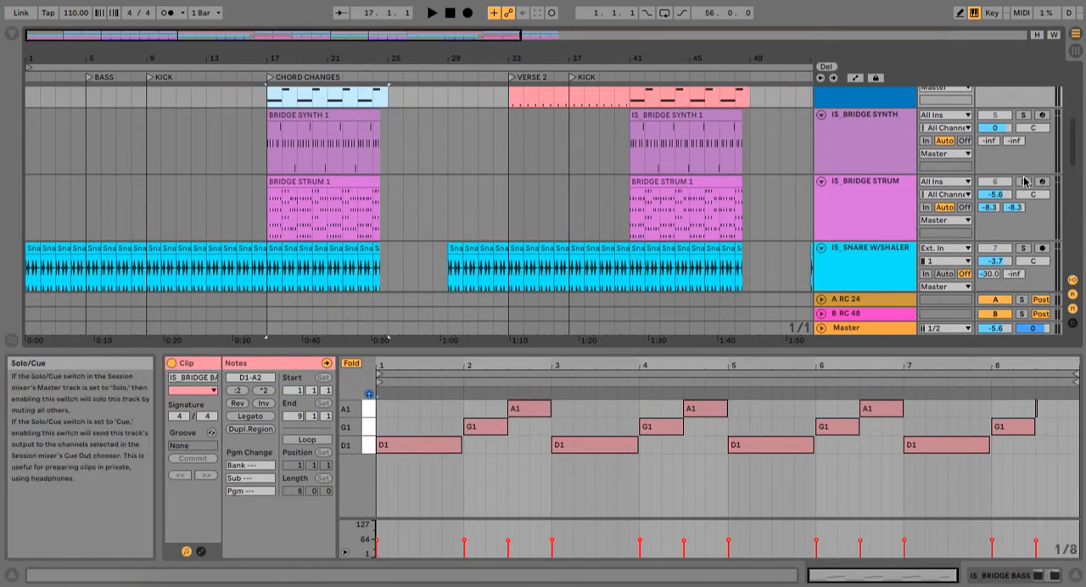
pyautogui.scroll(5, 1026, 181)
pyautogui.click(1025, 93)
pyautogui.press('space')
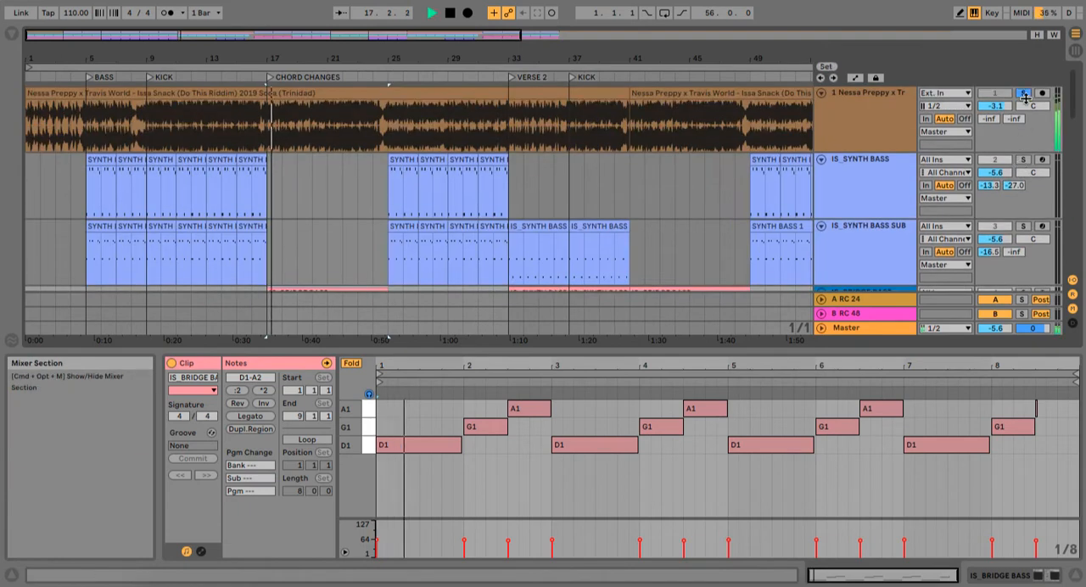
pyautogui.moveTo(25, 62); pyautogui.dragTo(268, 62)
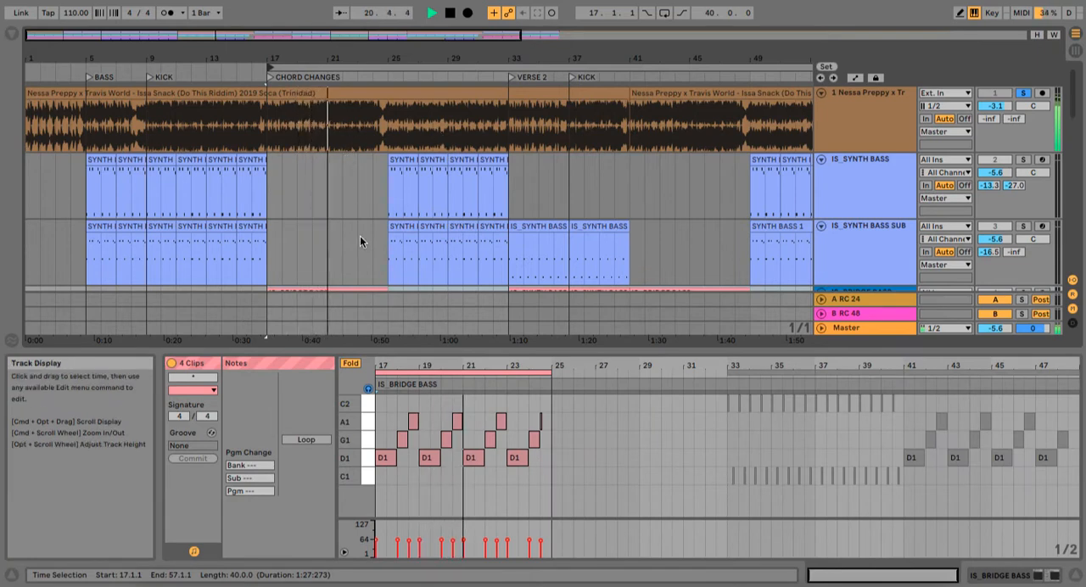
pyautogui.press('space')
pyautogui.click(326, 124)
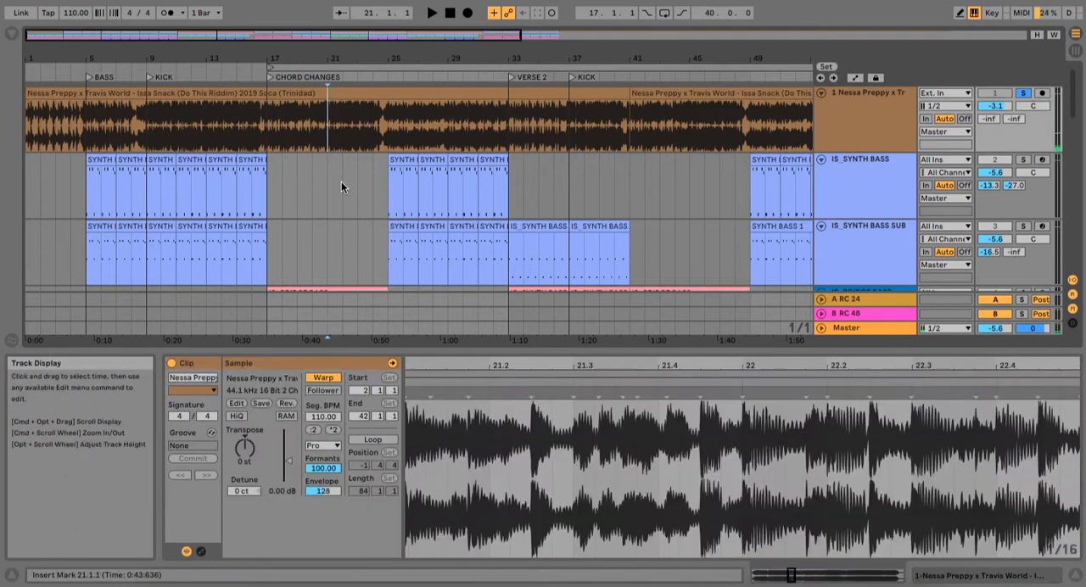
# Step: Solo the IS_BRIDGE SYNTH track and play its first clip from bar 17
pyautogui.scroll(-6, 341, 181)
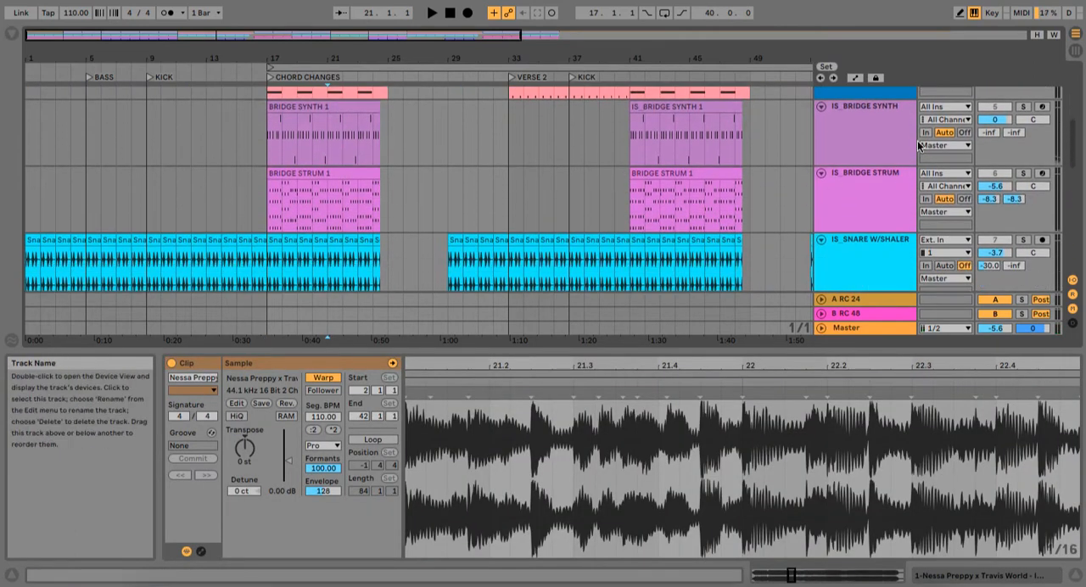
pyautogui.click(1023, 106)
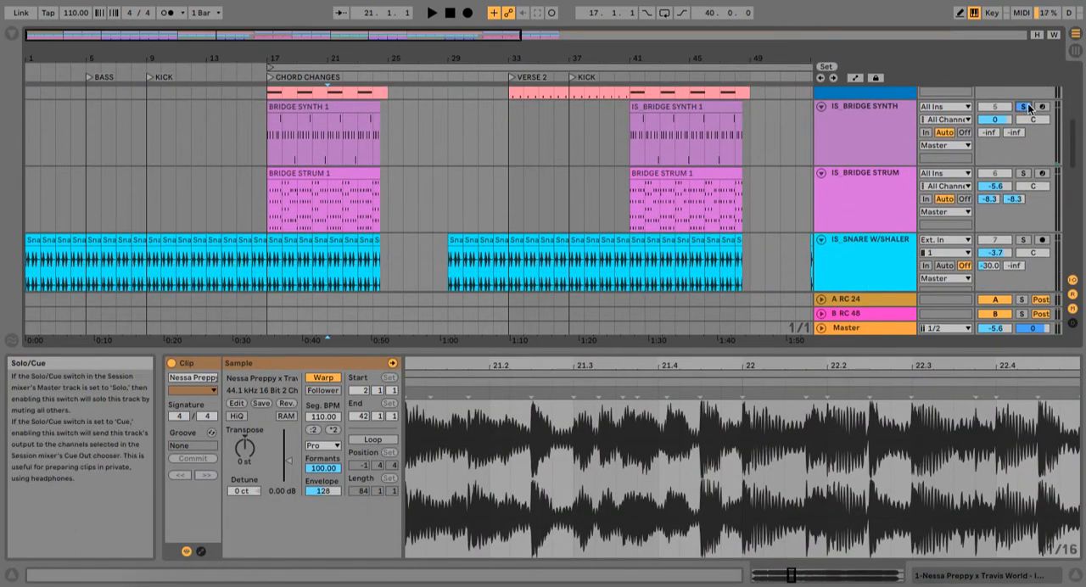
pyautogui.click(267, 129)
pyautogui.press('space')
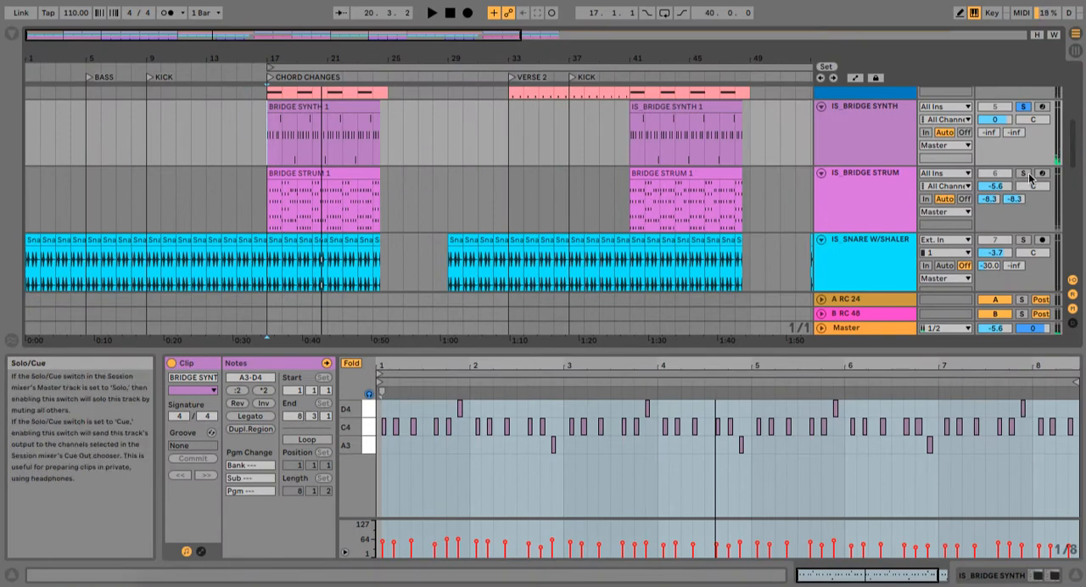
# Step: Play the soloed bridge parts from bar 17 while viewing the notes of the first BRIDGE STRUM 1 clip
pyautogui.click(266, 212)
pyautogui.press('space')
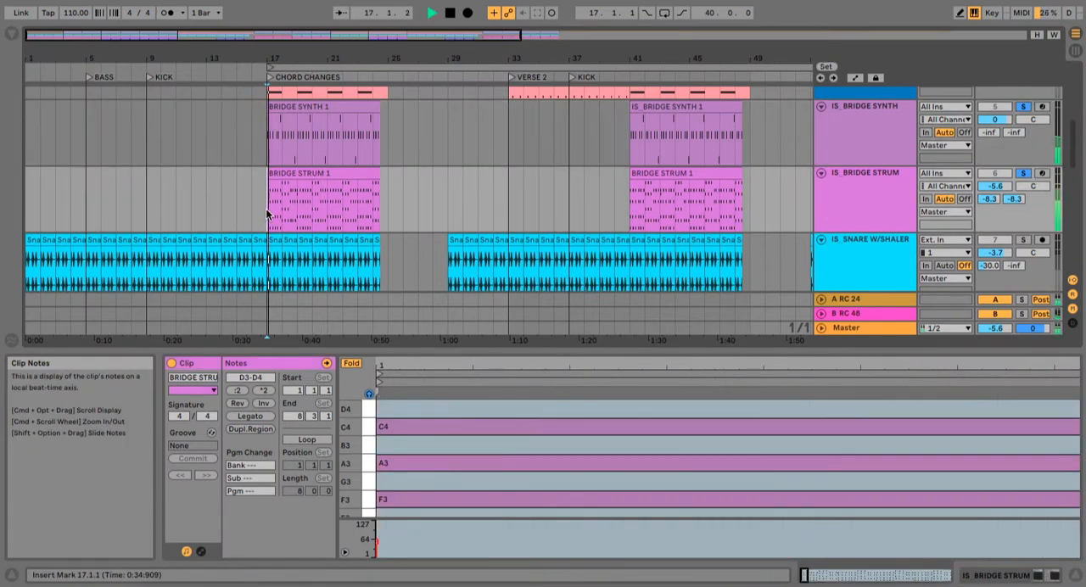
pyautogui.click(322, 174)
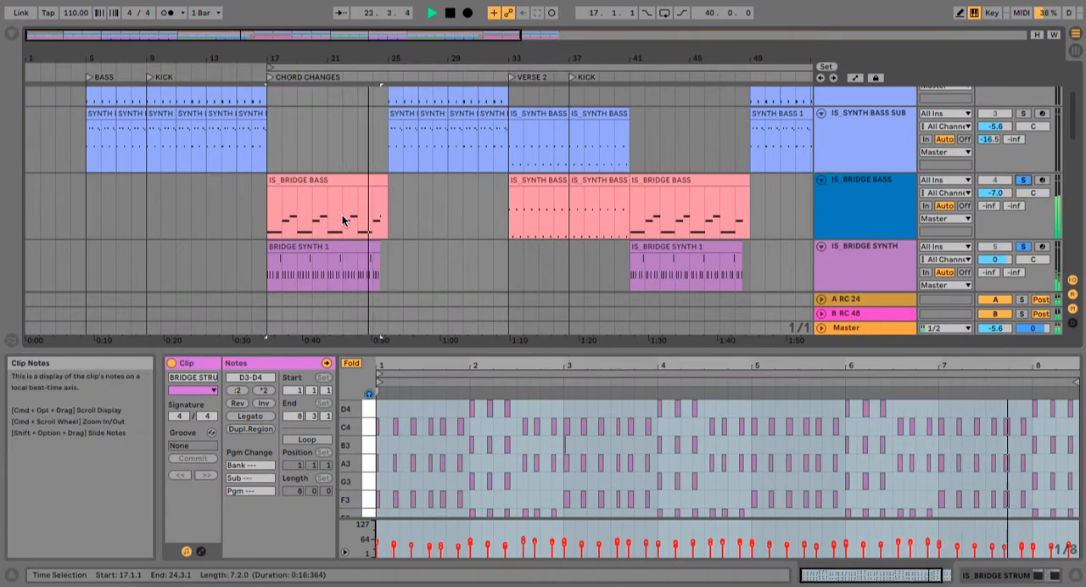
pyautogui.press('space')
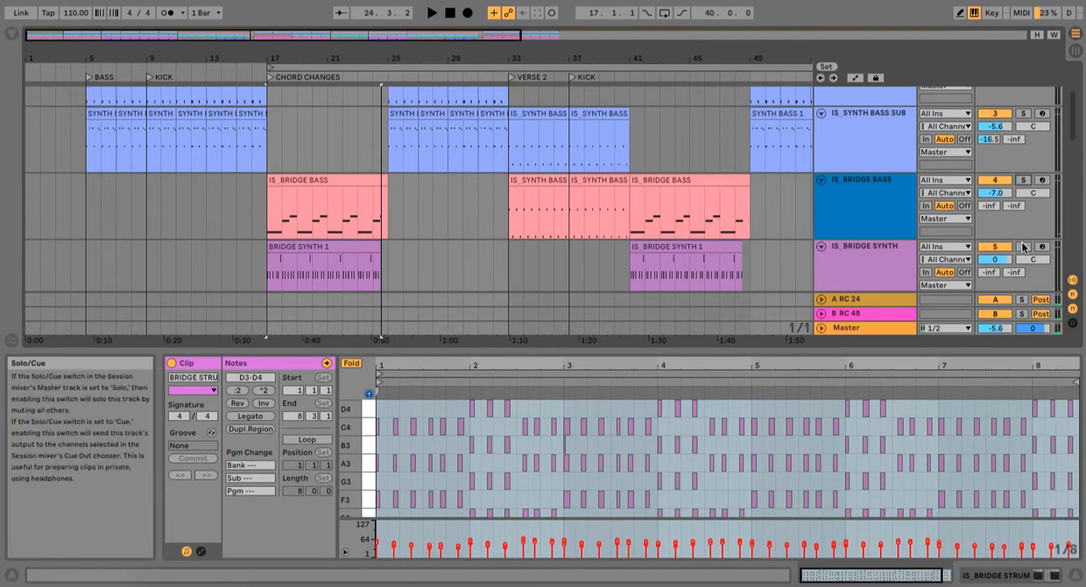
# Step: Play the full recreation from bar 17 without solos and look through all tracks down to the kicks
pyautogui.scroll(3, 1022, 192)
pyautogui.scroll(1, 1021, 192)
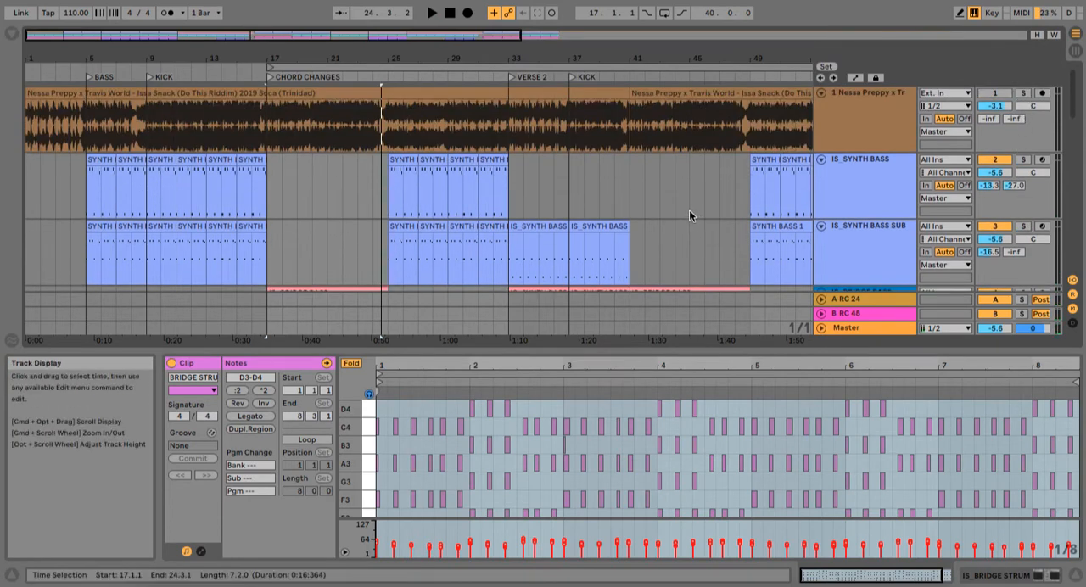
pyautogui.press('space')
pyautogui.scroll(-1, 487, 247)
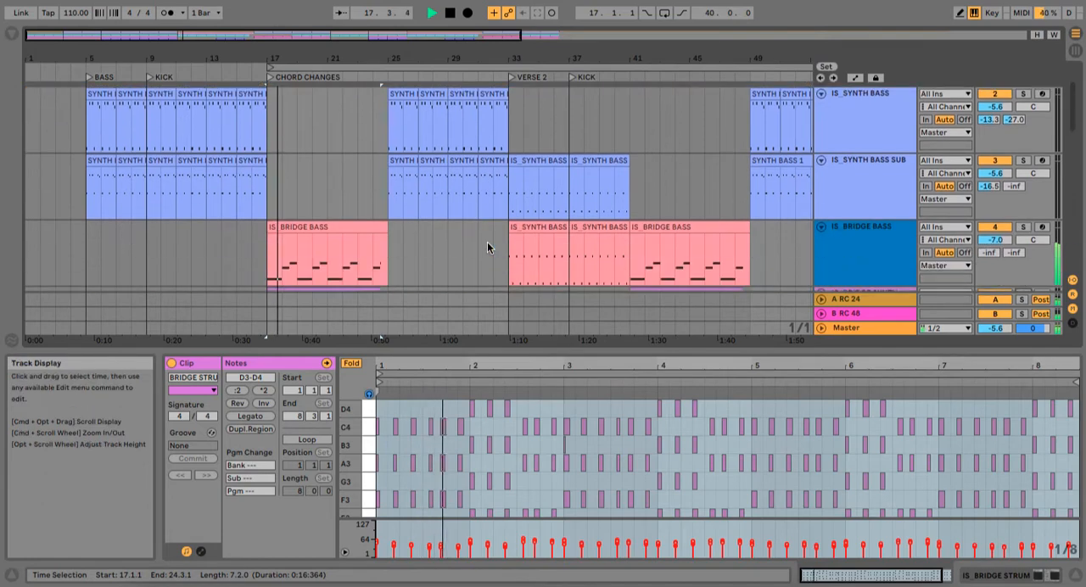
pyautogui.scroll(-1, 487, 247)
pyautogui.scroll(-1, 488, 246)
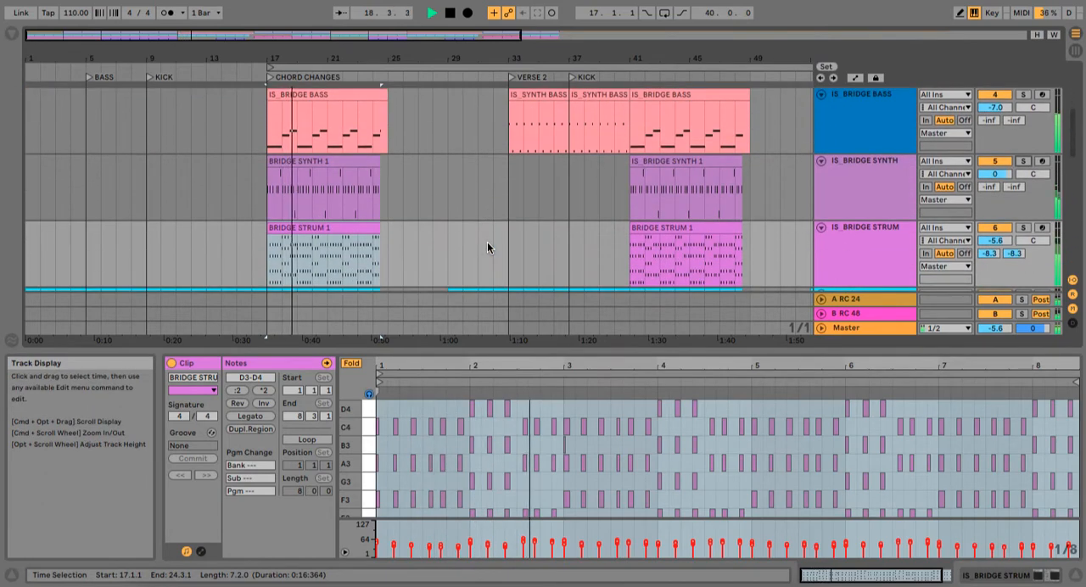
pyautogui.scroll(-1, 487, 246)
pyautogui.scroll(-1, 487, 246)
pyautogui.scroll(-3, 487, 242)
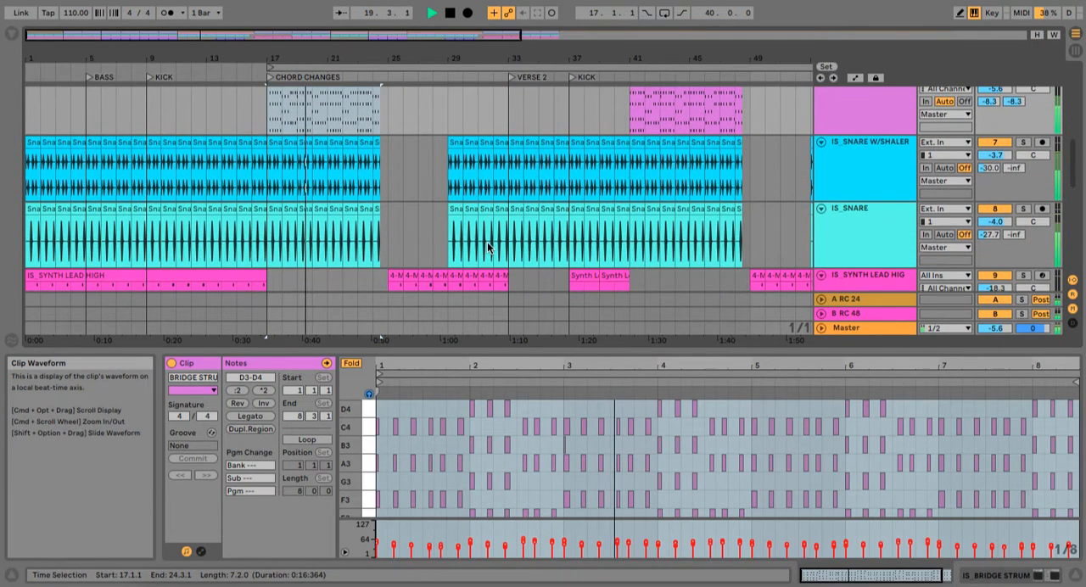
pyautogui.scroll(-5, 487, 243)
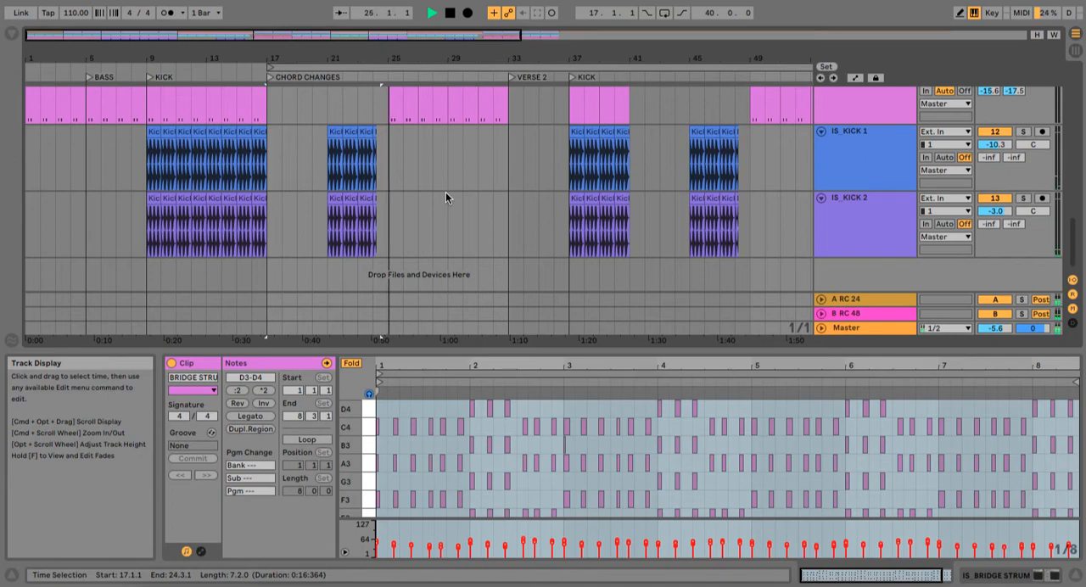
# Step: Compare the reference track with the recreation by soloing it during playback, turning its solo off and stopping playback
pyautogui.rightClick(598, 207)
pyautogui.scroll(10, 529, 194)
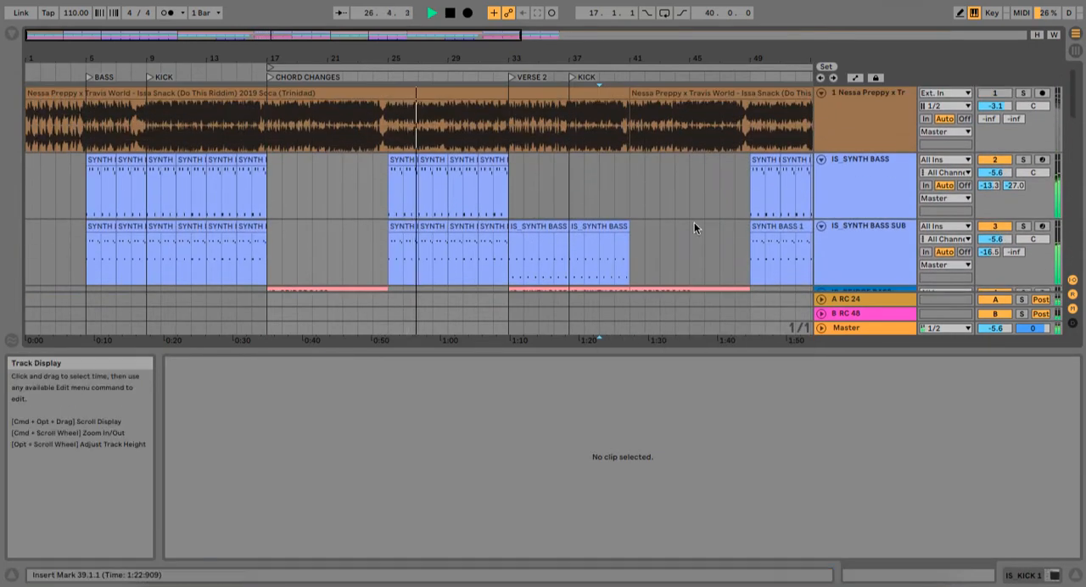
pyautogui.click(1023, 94)
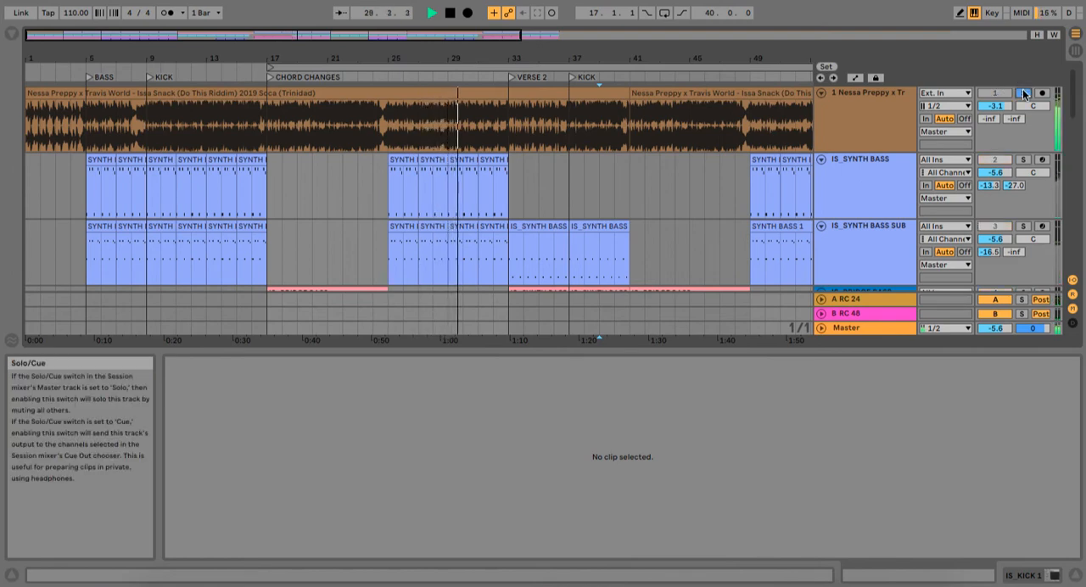
pyautogui.scroll(-4, 603, 194)
pyautogui.click(603, 199)
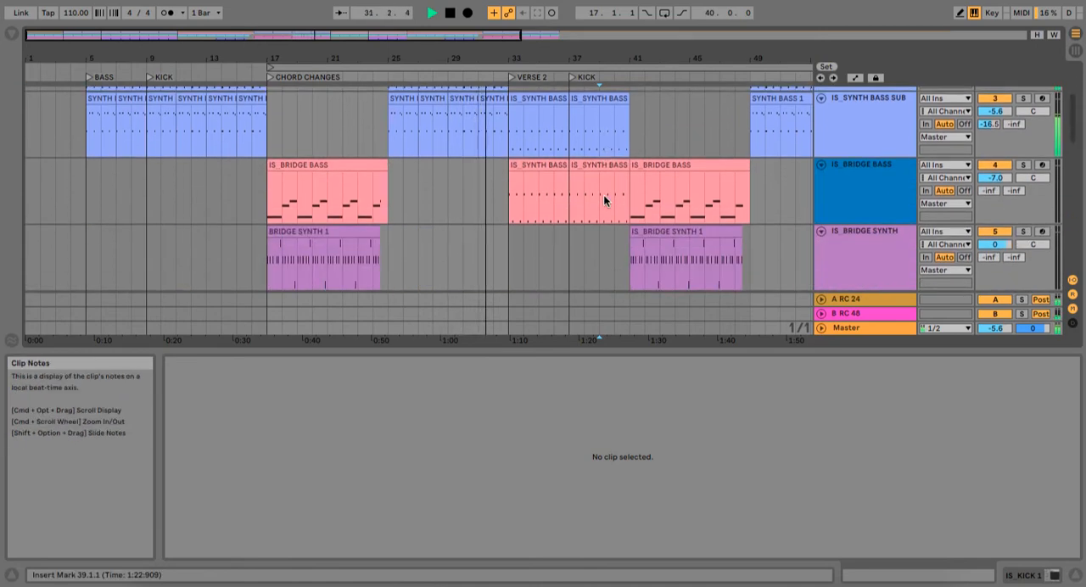
pyautogui.press('space')
# Step: Open the IS_SNARE clip at bar 29 and view its sample settings and waveform
pyautogui.scroll(-6, 605, 199)
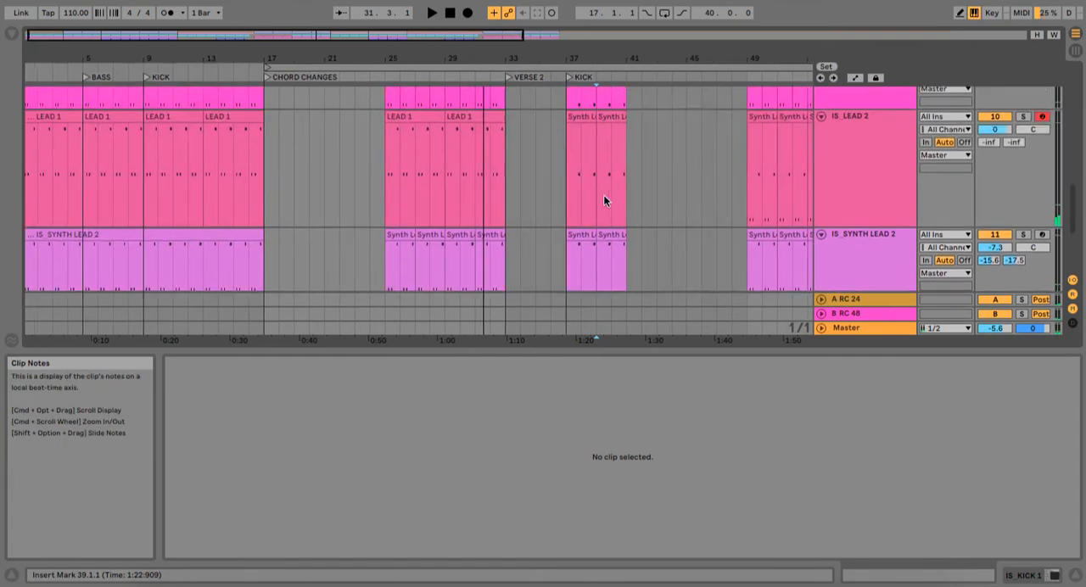
pyautogui.scroll(6, 603, 200)
pyautogui.click(457, 172)
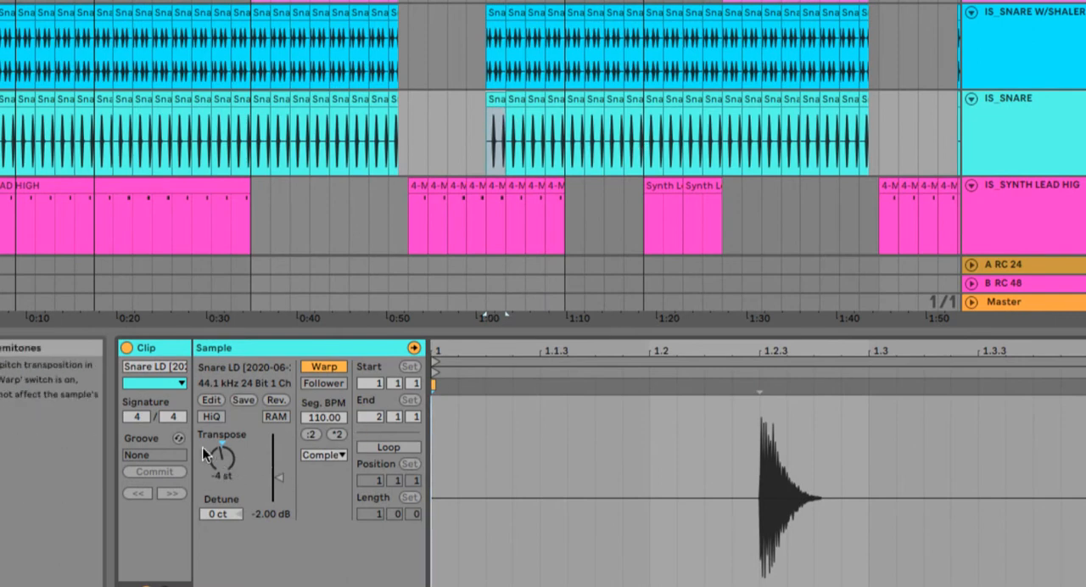
# Step: View the device chains of the IS_SNARE and IS_SNARE W/SHALER tracks
pyautogui.click(1049, 138)
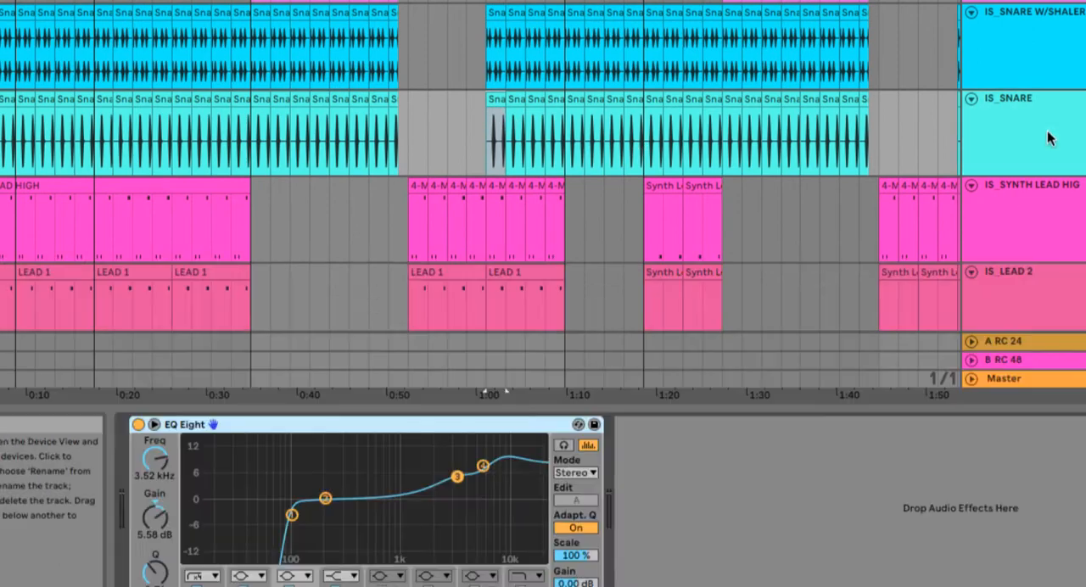
pyautogui.click(484, 120)
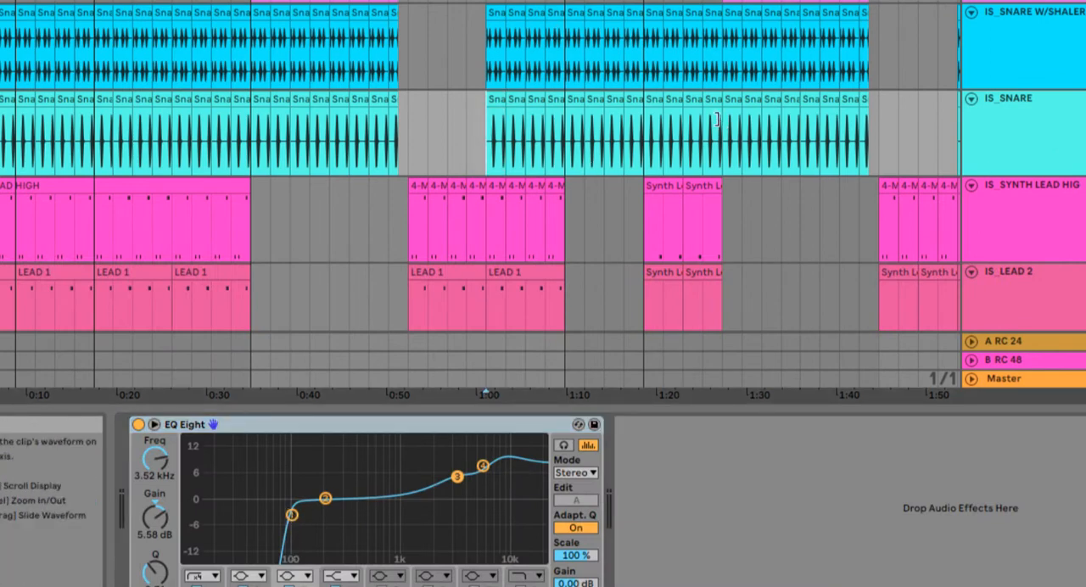
pyautogui.scroll(1, 720, 118)
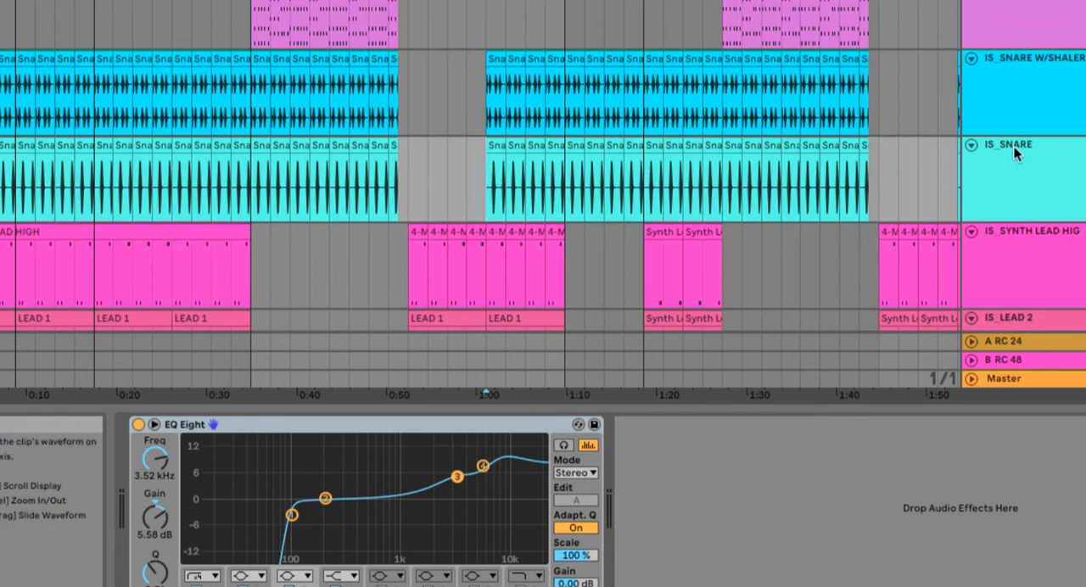
pyautogui.click(1057, 100)
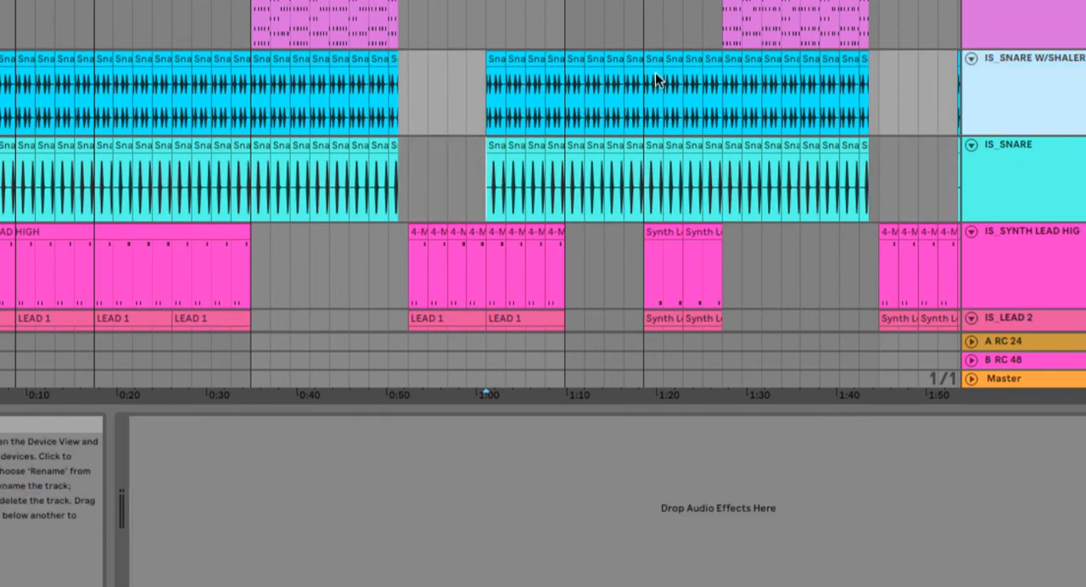
# Step: Look through the bass and bridge tracks and play the soloed reference track from VERSE 2 at bar 33
pyautogui.scroll(5, 620, 145)
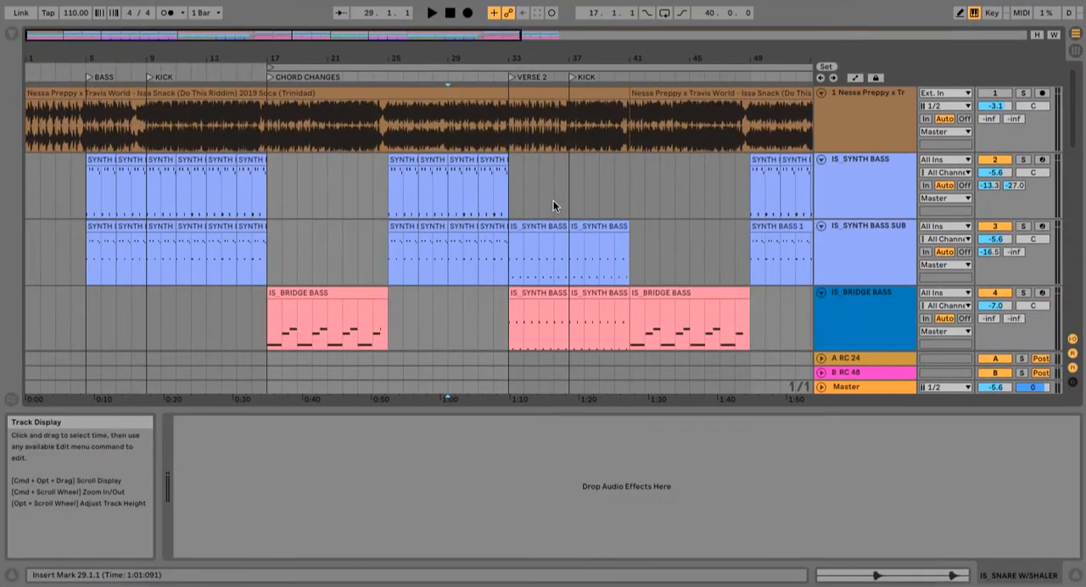
pyautogui.scroll(-8, 509, 217)
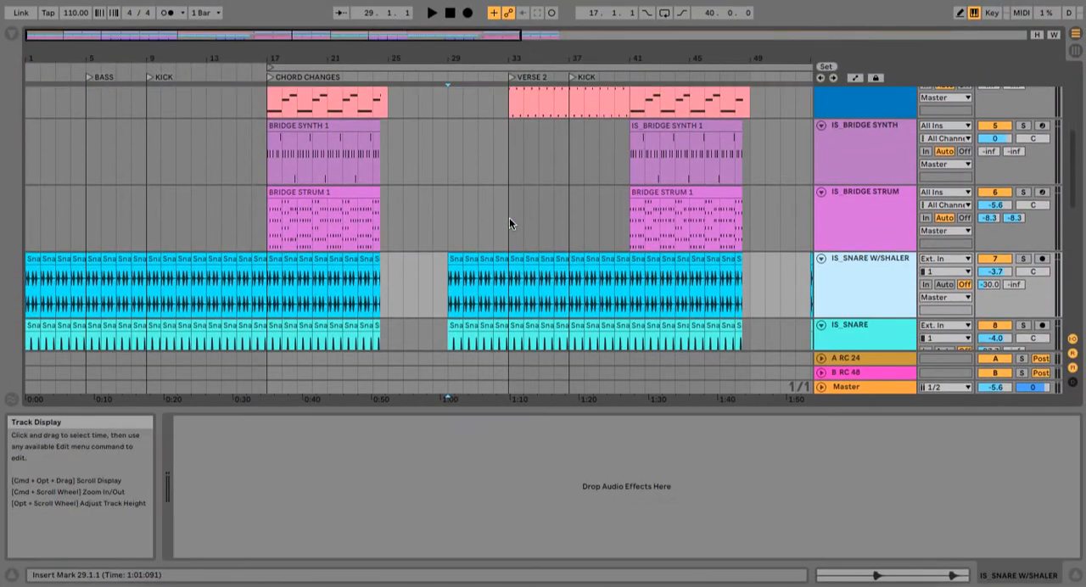
pyautogui.scroll(-3, 509, 217)
pyautogui.scroll(8, 509, 217)
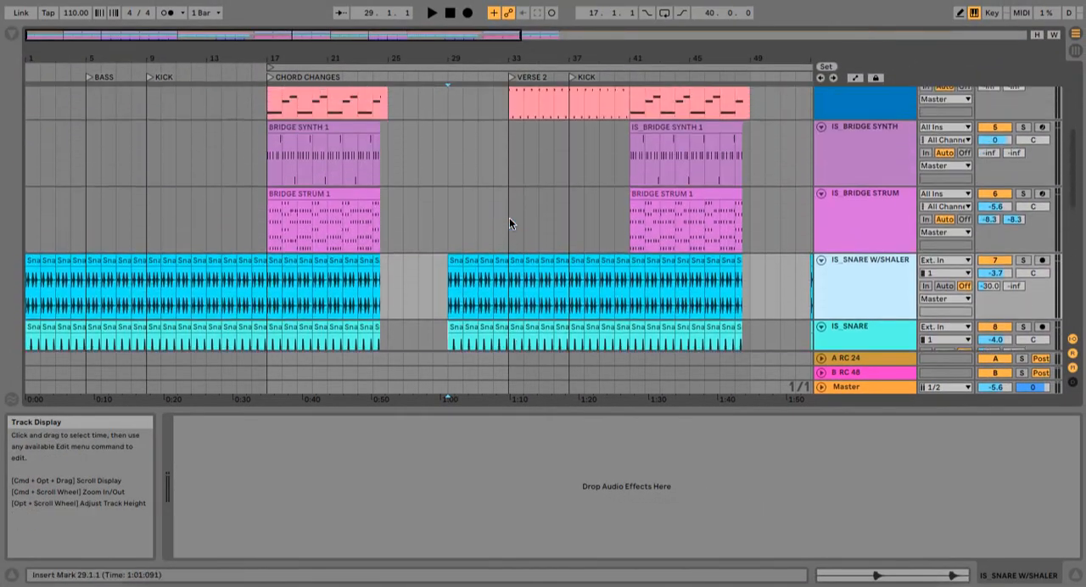
pyautogui.scroll(1, 510, 222)
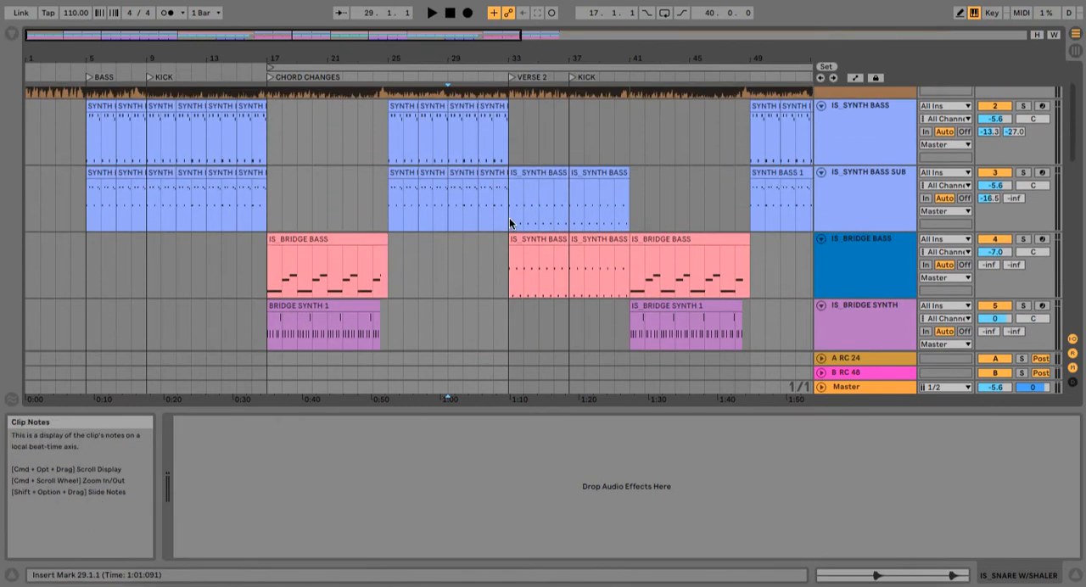
pyautogui.click(546, 241)
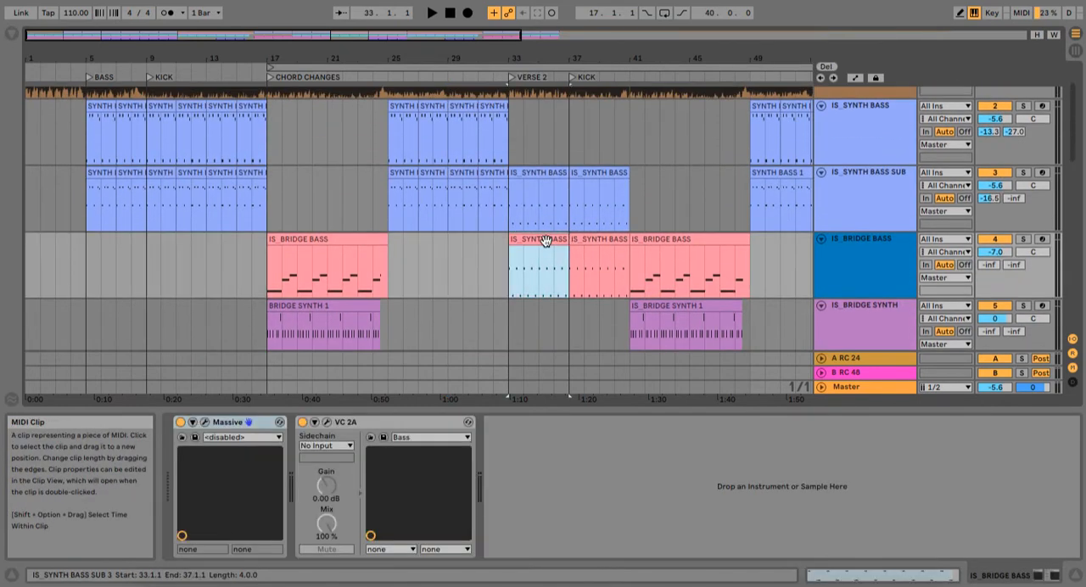
pyautogui.click(503, 265)
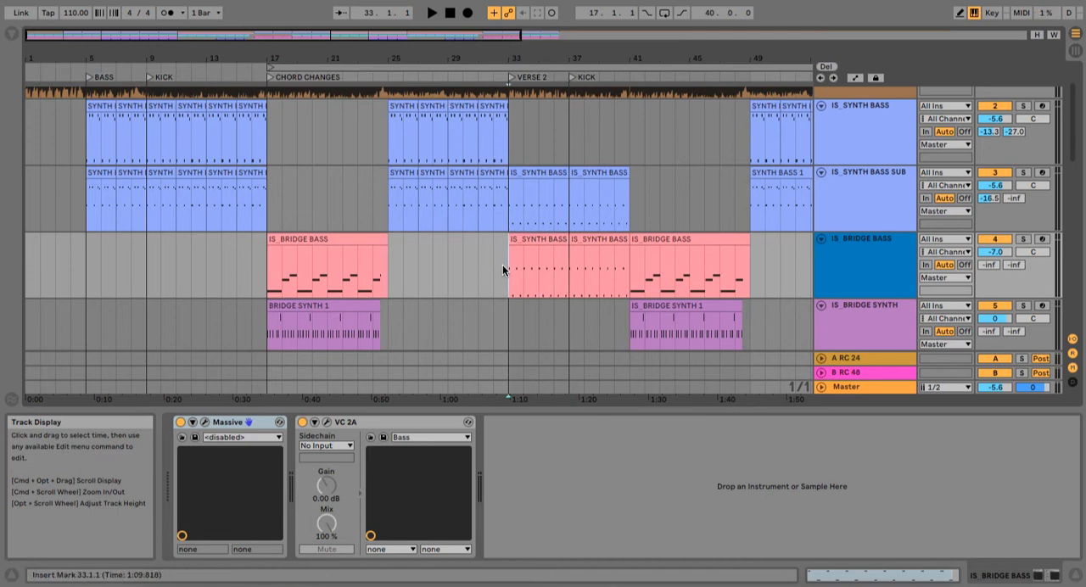
pyautogui.scroll(3, 855, 173)
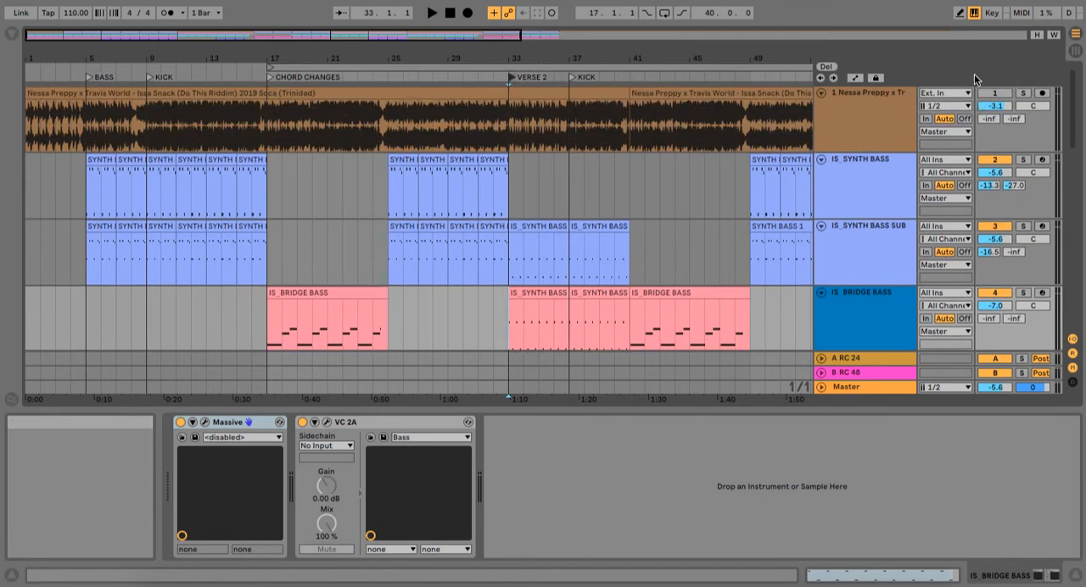
pyautogui.press('space')
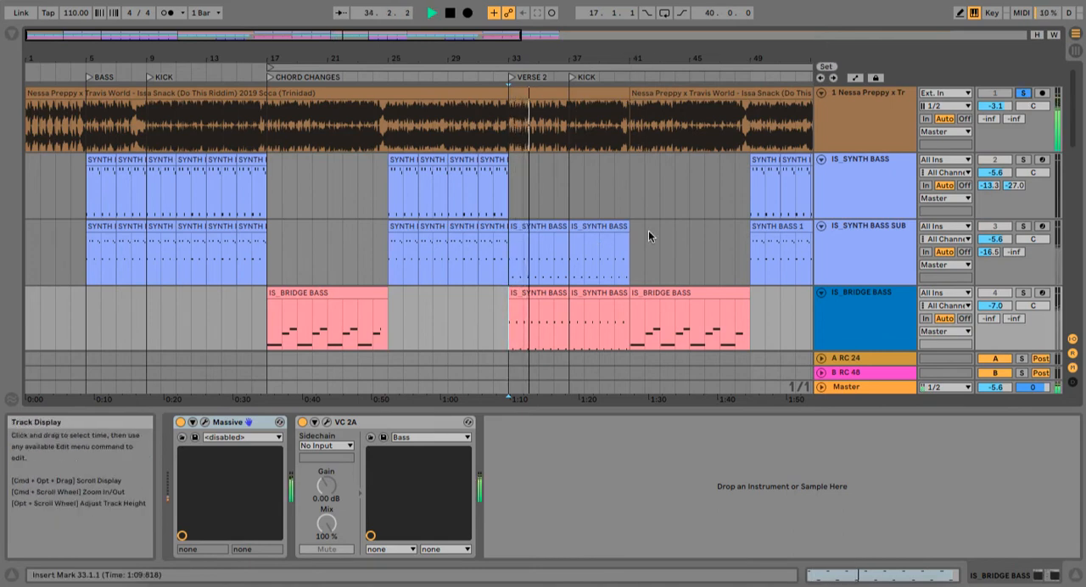
# Step: Play the IS_SYNTH BASS SUB track soloed from its clip at bar 33
pyautogui.click(547, 226)
pyautogui.scroll(-3, 547, 225)
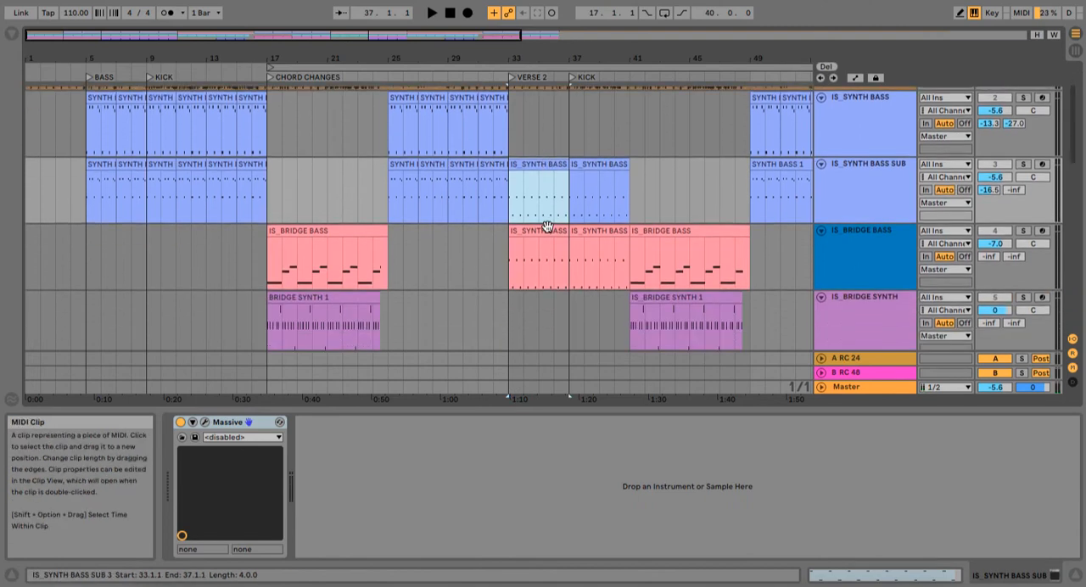
pyautogui.click(1023, 164)
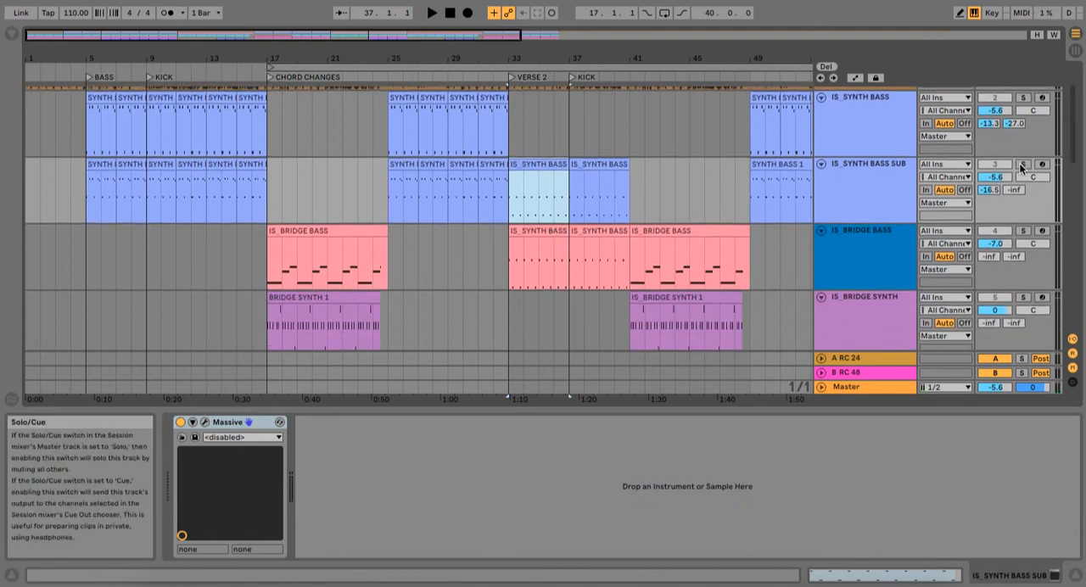
pyautogui.click(527, 176)
pyautogui.press('space')
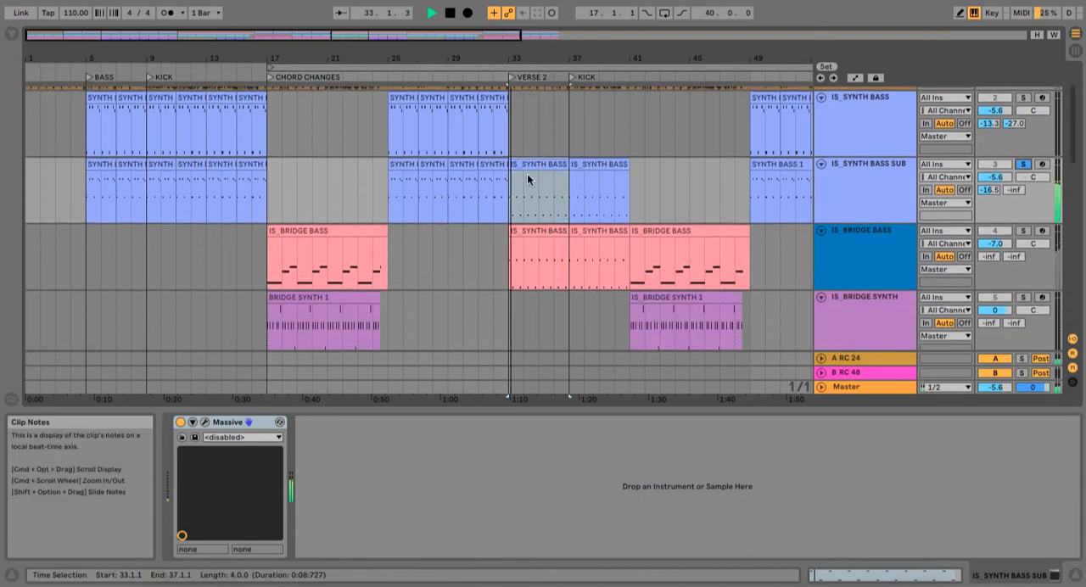
# Step: Turn off the IS_SYNTH BASS SUB solo and look through the tracks while the full recreation plays past bar 41
pyautogui.click(1024, 165)
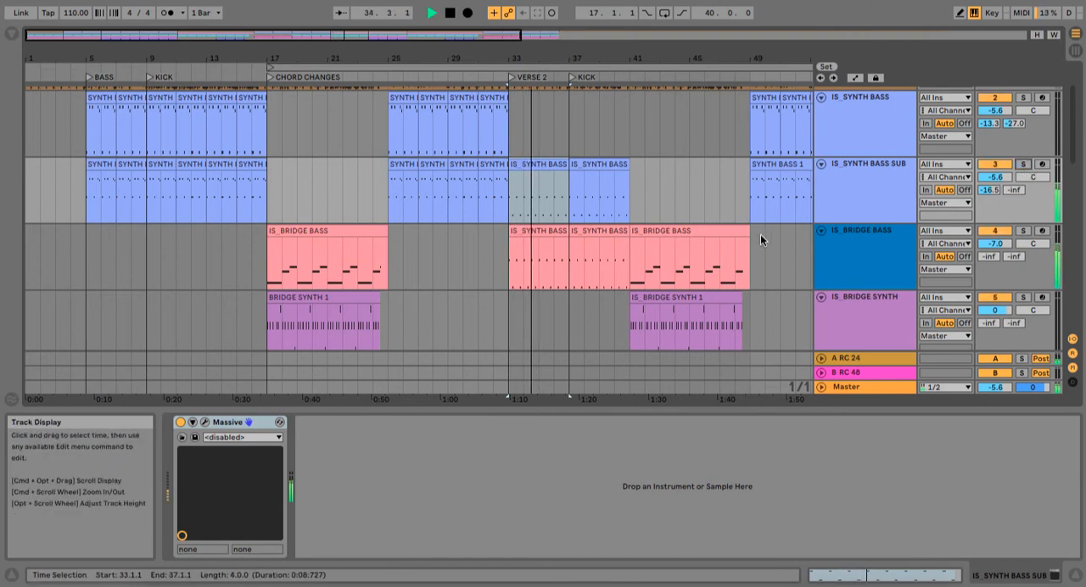
pyautogui.scroll(-1, 761, 236)
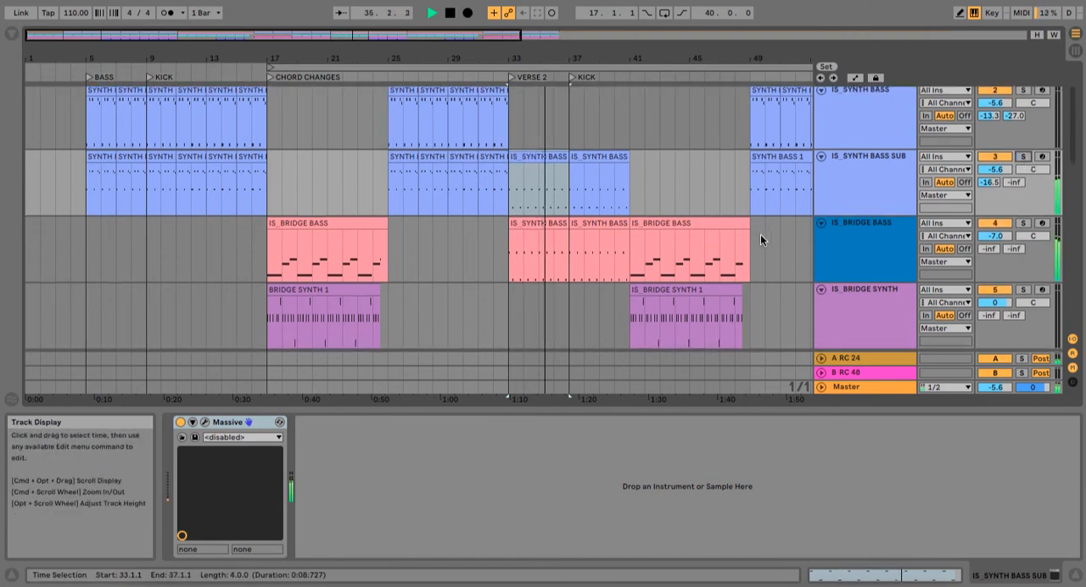
pyautogui.scroll(-3, 670, 233)
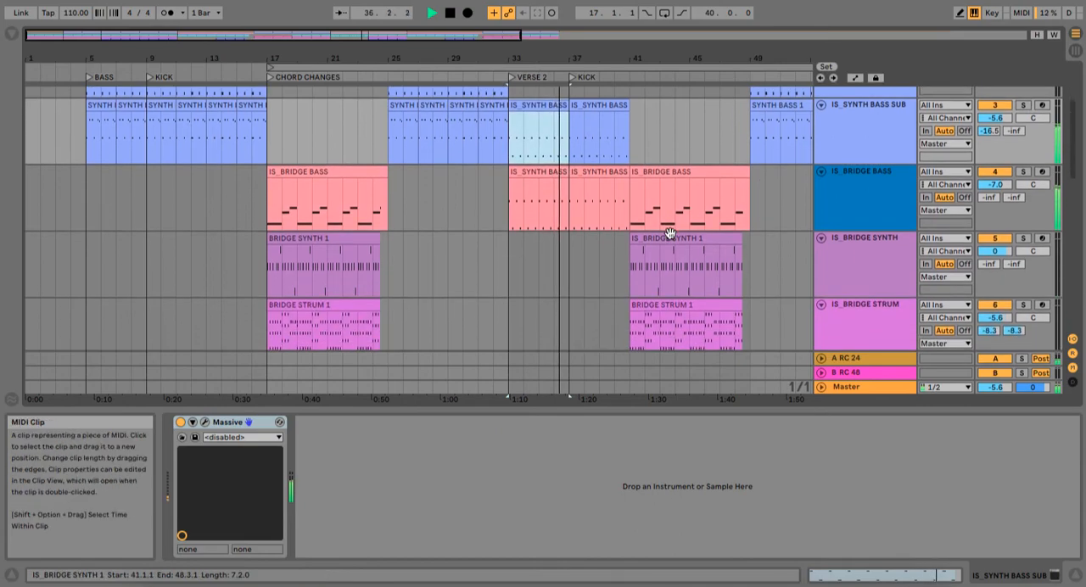
pyautogui.scroll(-4, 669, 232)
pyautogui.scroll(8, 669, 232)
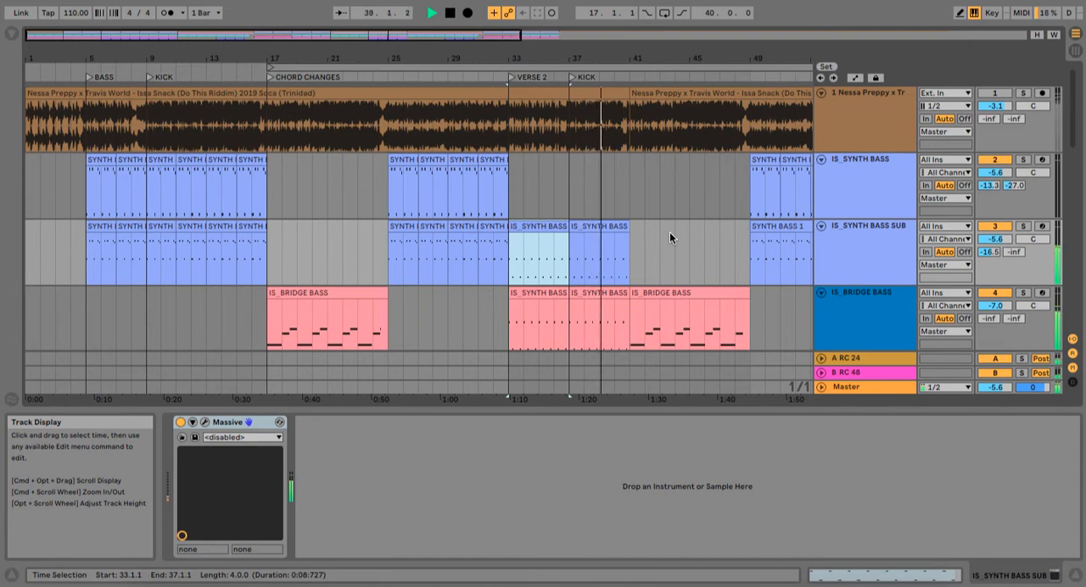
pyautogui.hscroll(1, 669, 232)
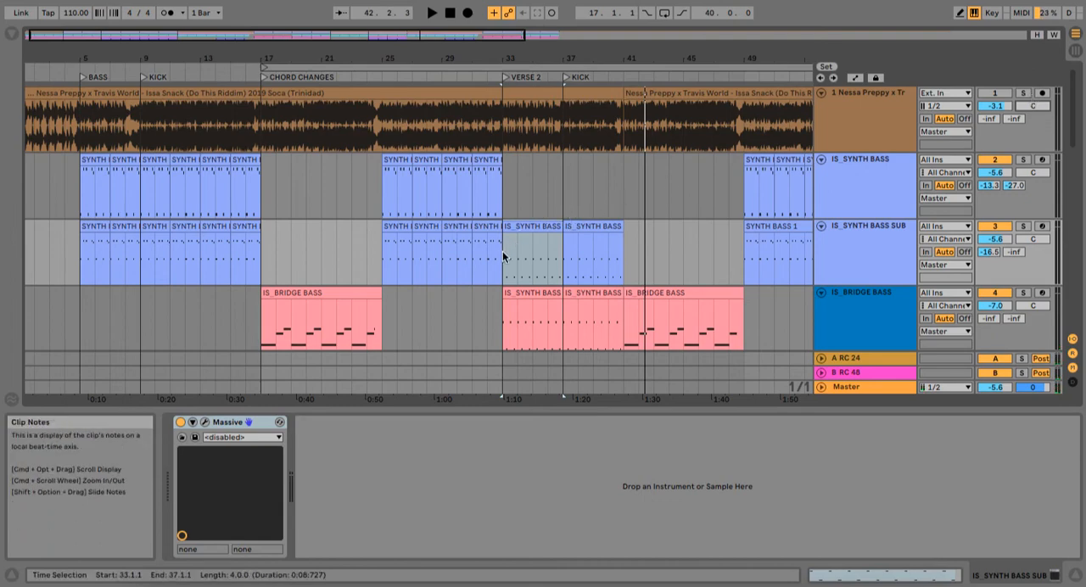
# Step: Solo the reference track and play it from the KICK locator at bar 37
pyautogui.scroll(-10, 617, 267)
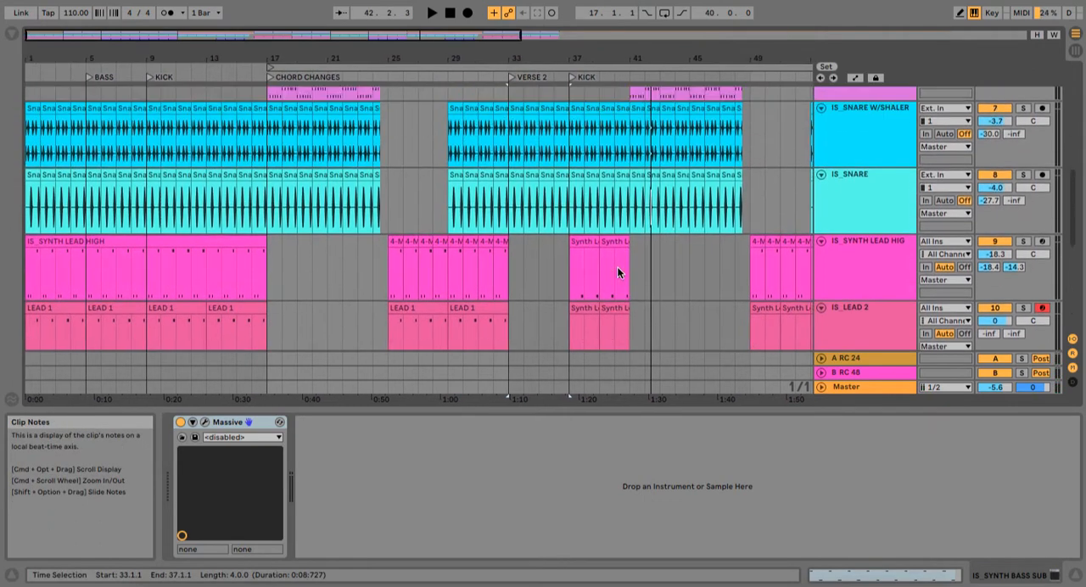
pyautogui.scroll(10, 617, 267)
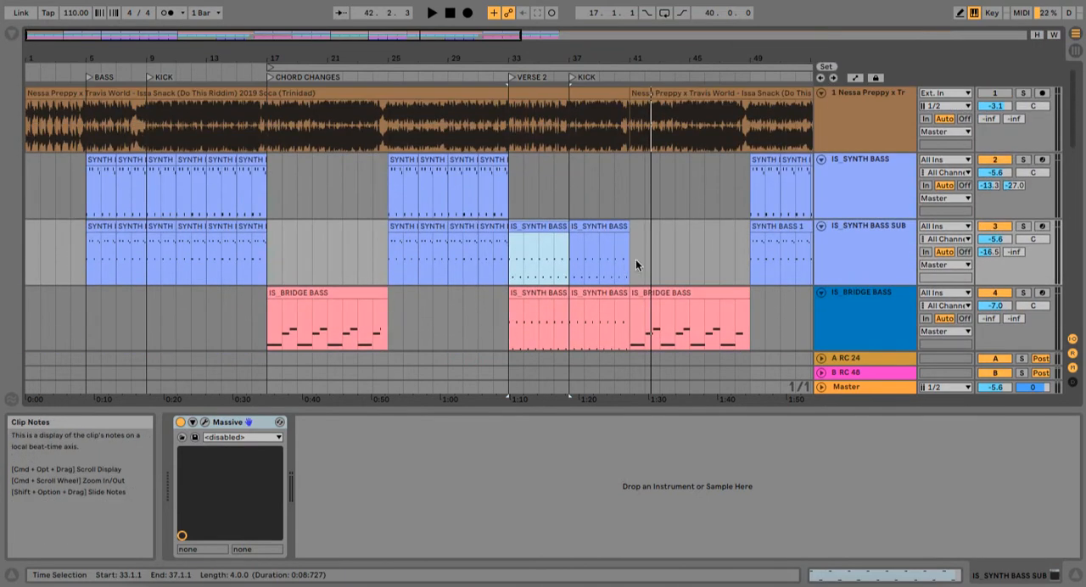
pyautogui.click(1024, 93)
pyautogui.click(569, 178)
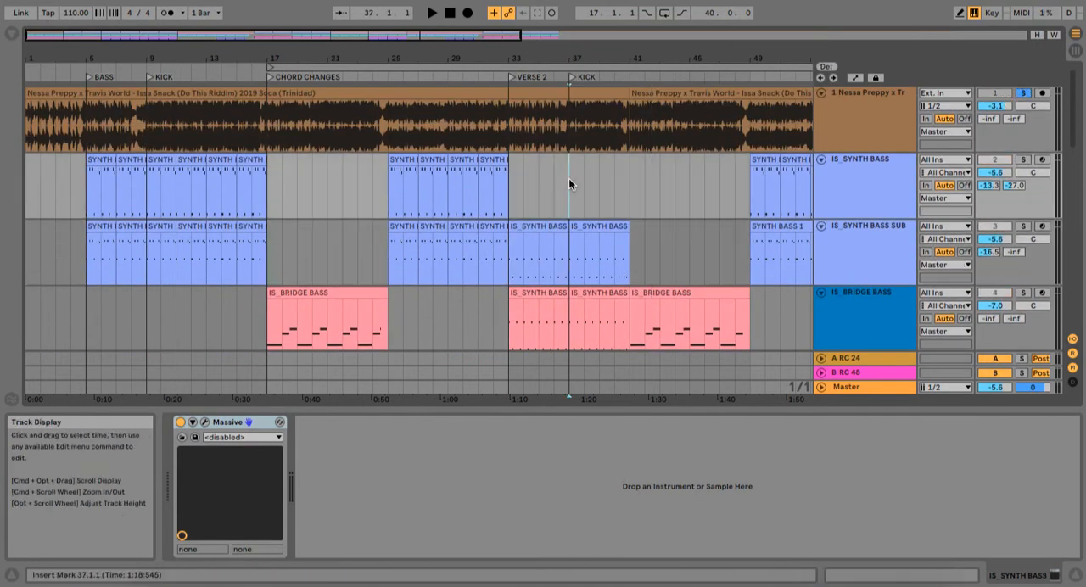
pyautogui.press('space')
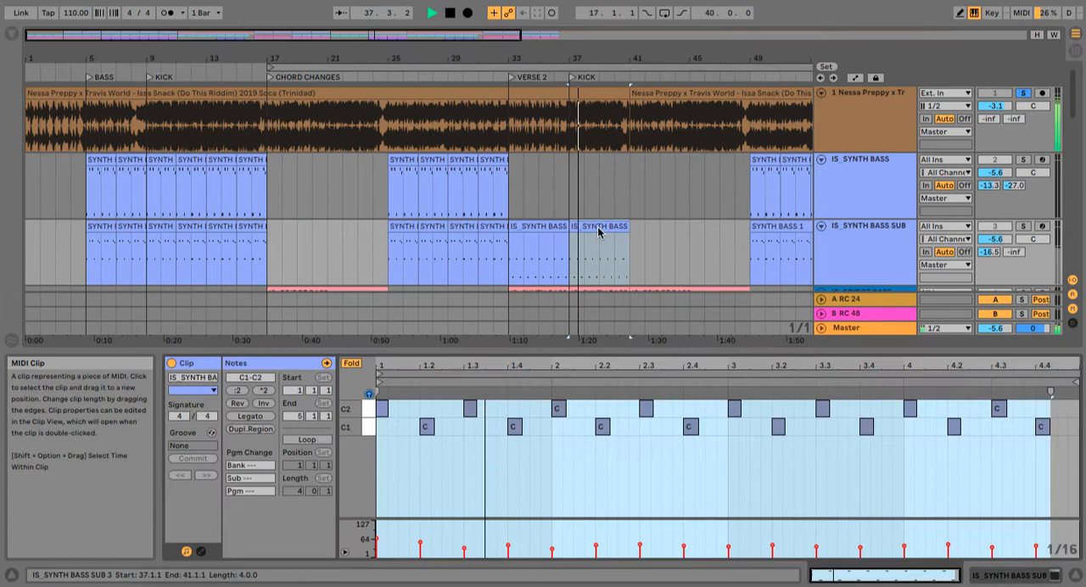
# Step: Turn off the reference solo during playback and view the notes of the IS_BRIDGE BASS track's clip at bar 37
pyautogui.click(1023, 93)
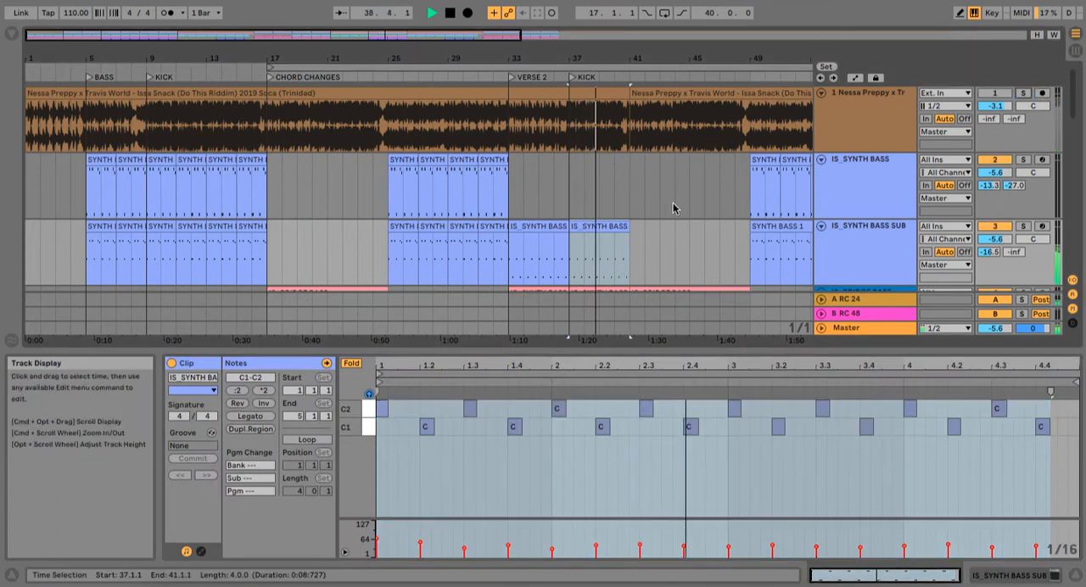
pyautogui.scroll(-5, 670, 207)
pyautogui.scroll(4, 650, 211)
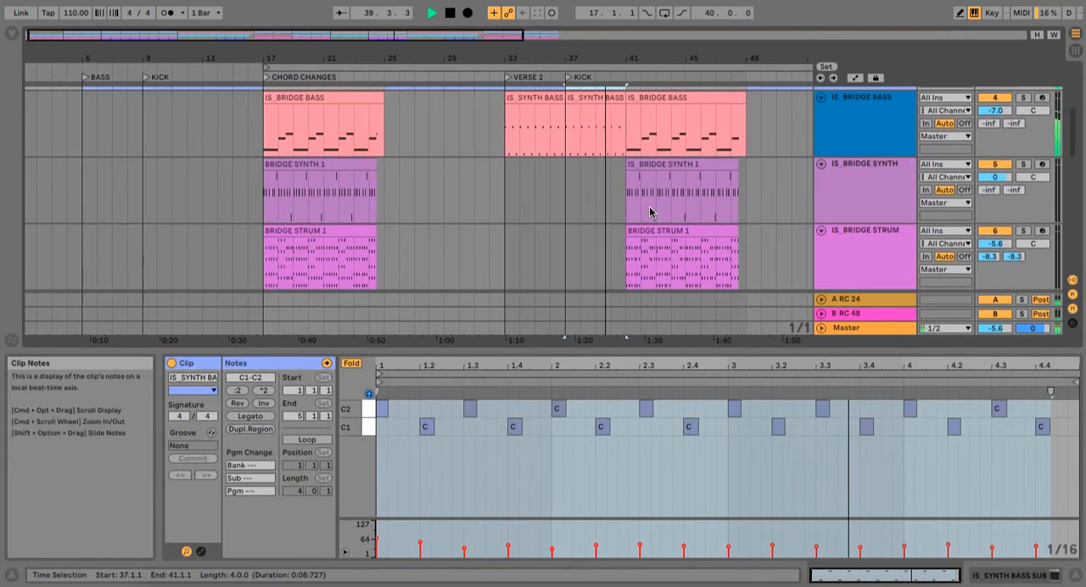
pyautogui.click(605, 98)
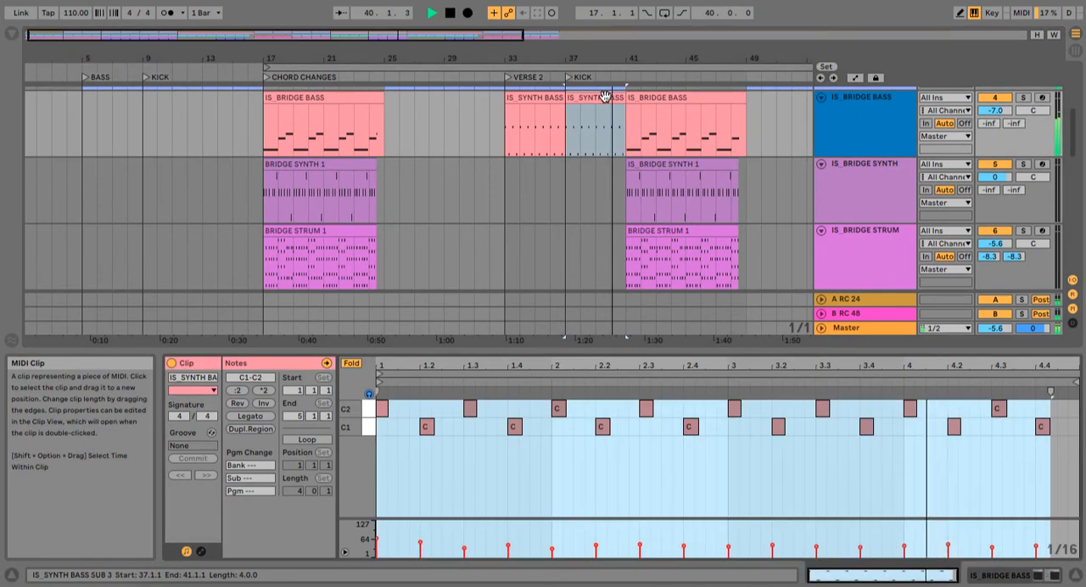
# Step: Open the IS_BRIDGE BASS clip at bar 41 and follow its D1, G1 and A1 notes during playback
pyautogui.click(696, 99)
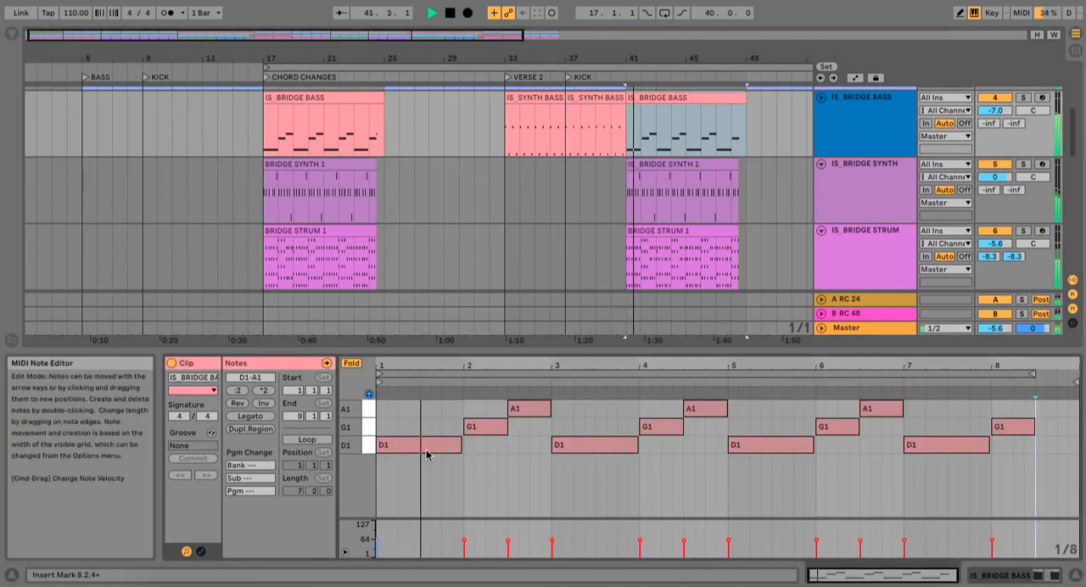
pyautogui.click(489, 431)
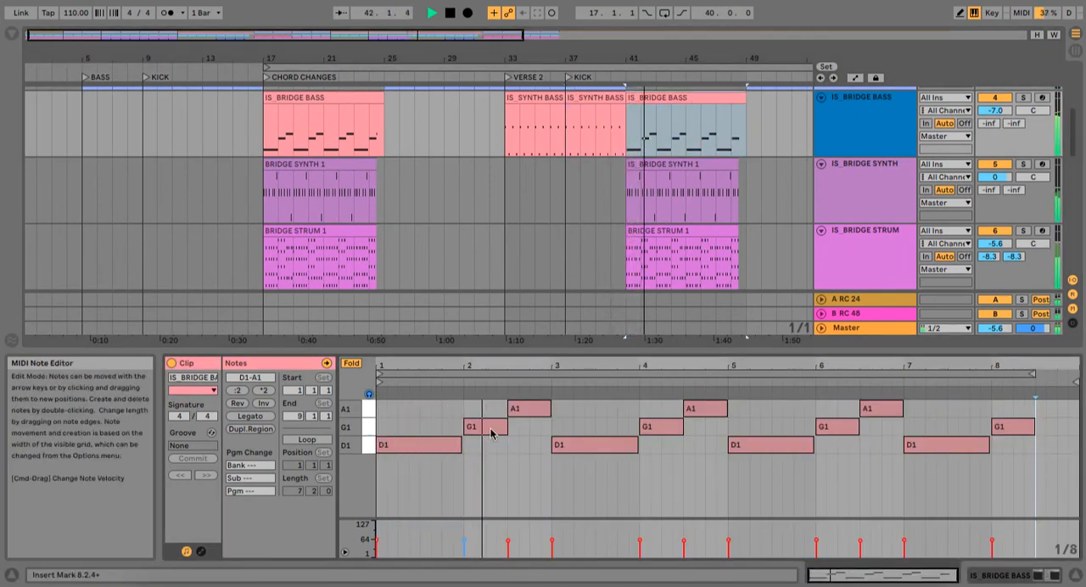
pyautogui.click(535, 405)
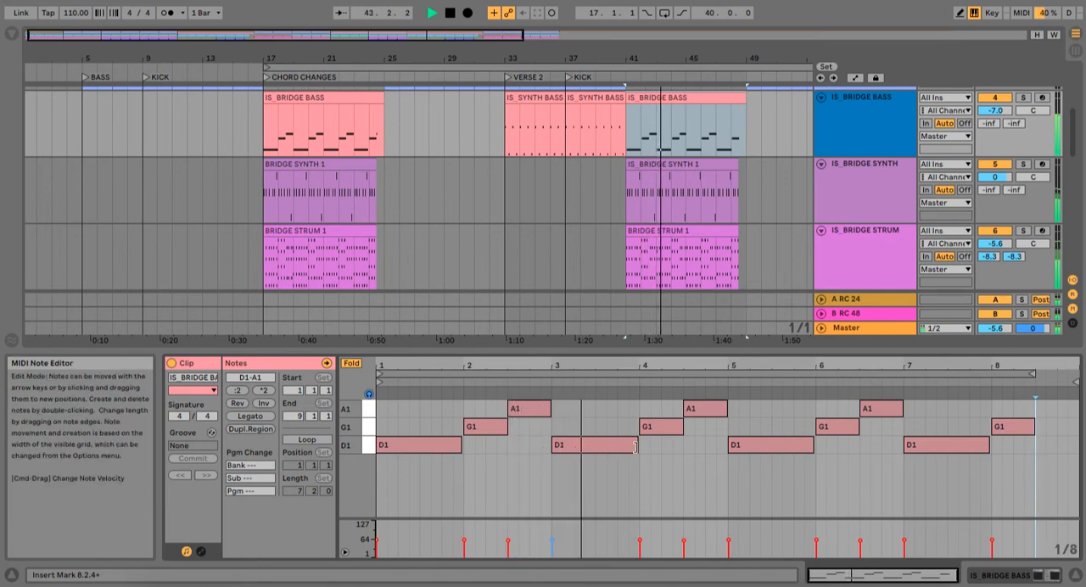
pyautogui.click(669, 437)
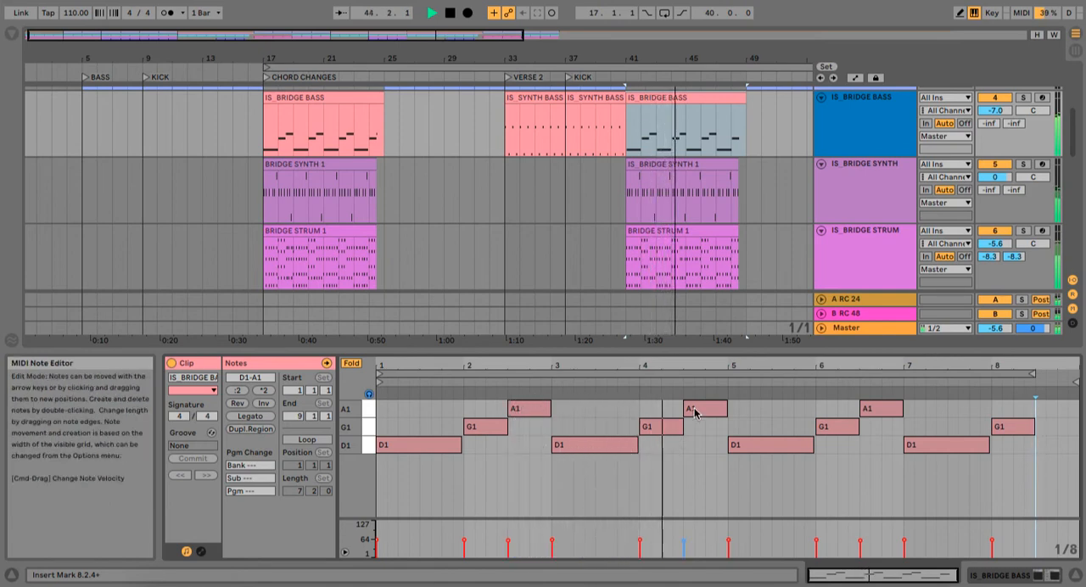
pyautogui.click(692, 412)
pyautogui.click(798, 449)
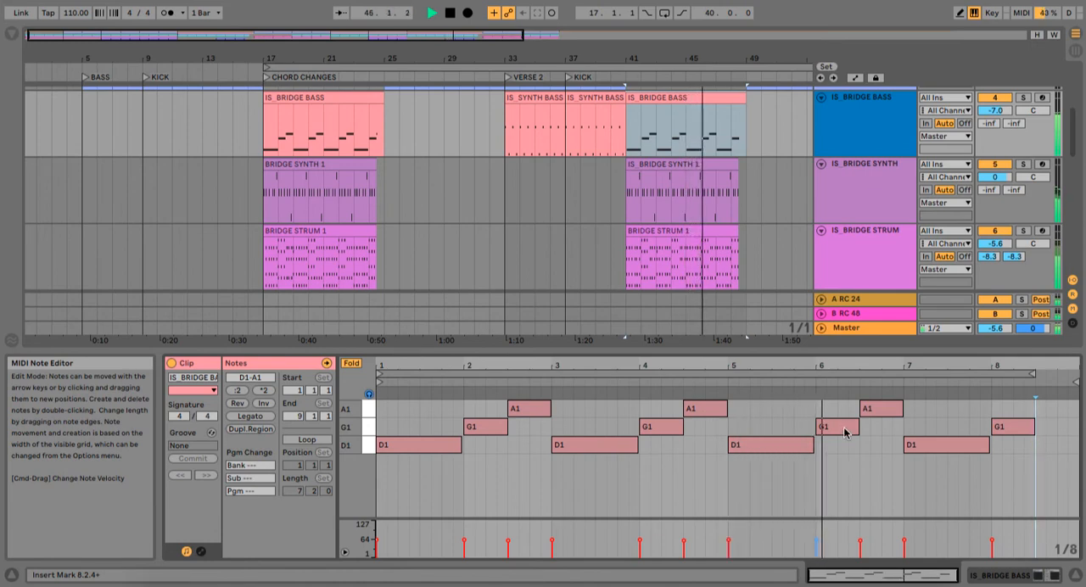
pyautogui.click(890, 408)
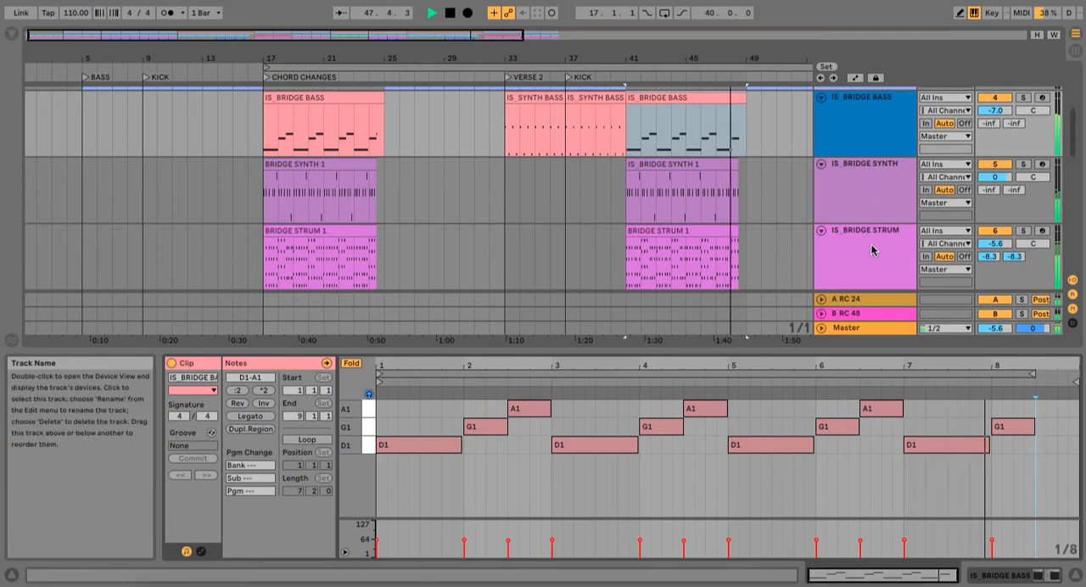
# Step: Follow the playback past bar 49 and view the reference and synth bass tracks in that section
pyautogui.hscroll(5, 796, 207)
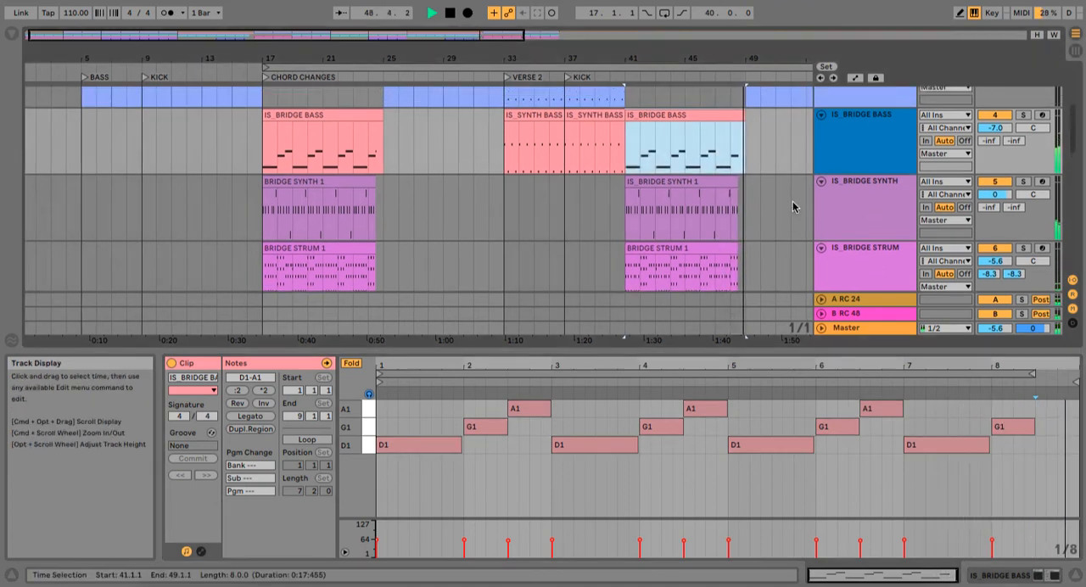
pyautogui.scroll(3, 793, 207)
pyautogui.hscroll(2, 794, 206)
pyautogui.scroll(1, 793, 206)
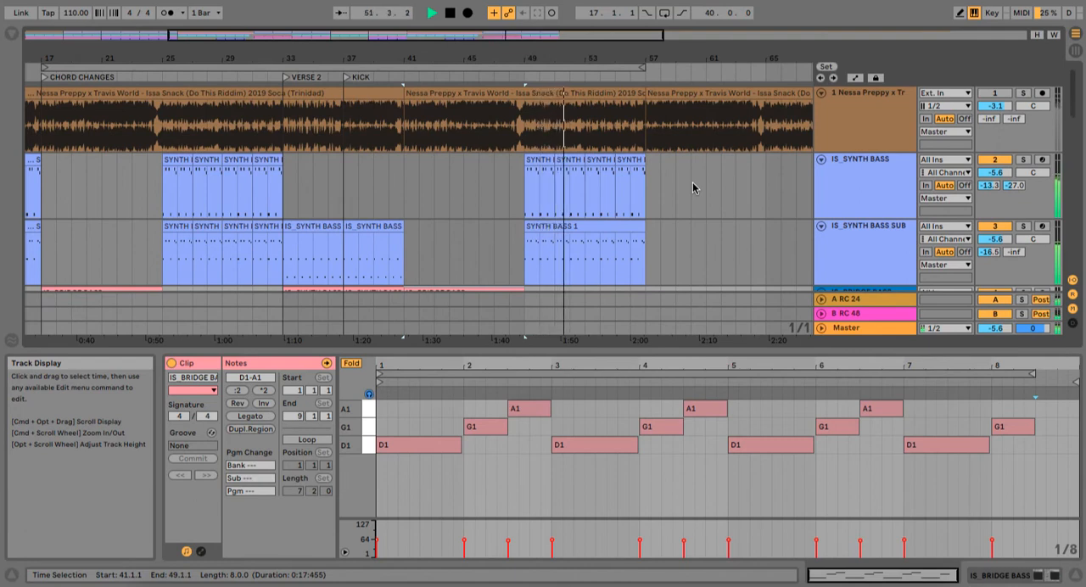
# Step: Follow the playback from bar 51 towards bar 56 and view the synth bass and IS_BRIDGE BASS clips
pyautogui.scroll(-2, 672, 211)
pyautogui.scroll(2, 673, 213)
pyautogui.hscroll(-1, 673, 213)
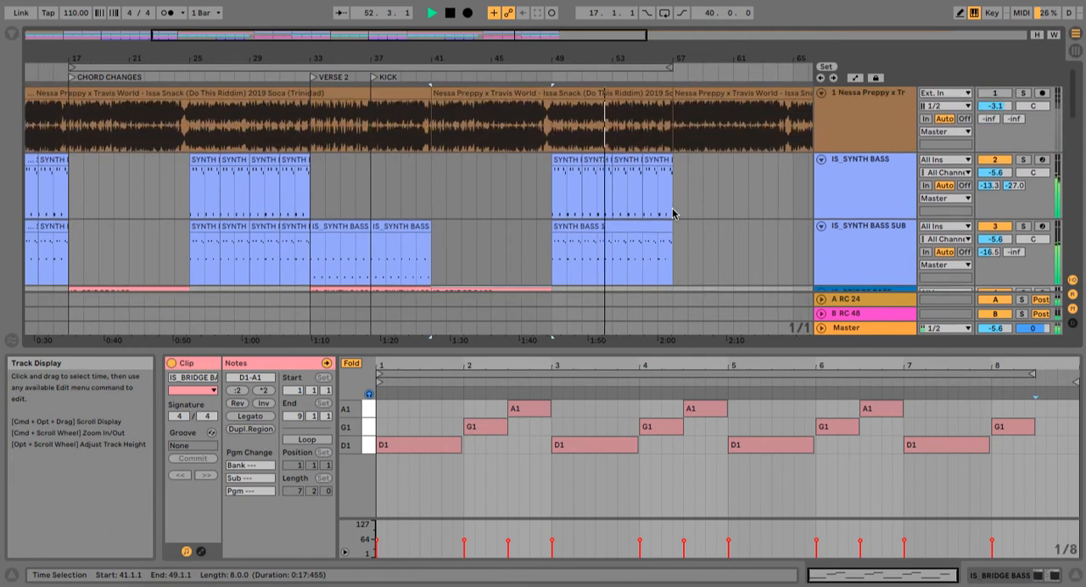
pyautogui.scroll(-1, 673, 213)
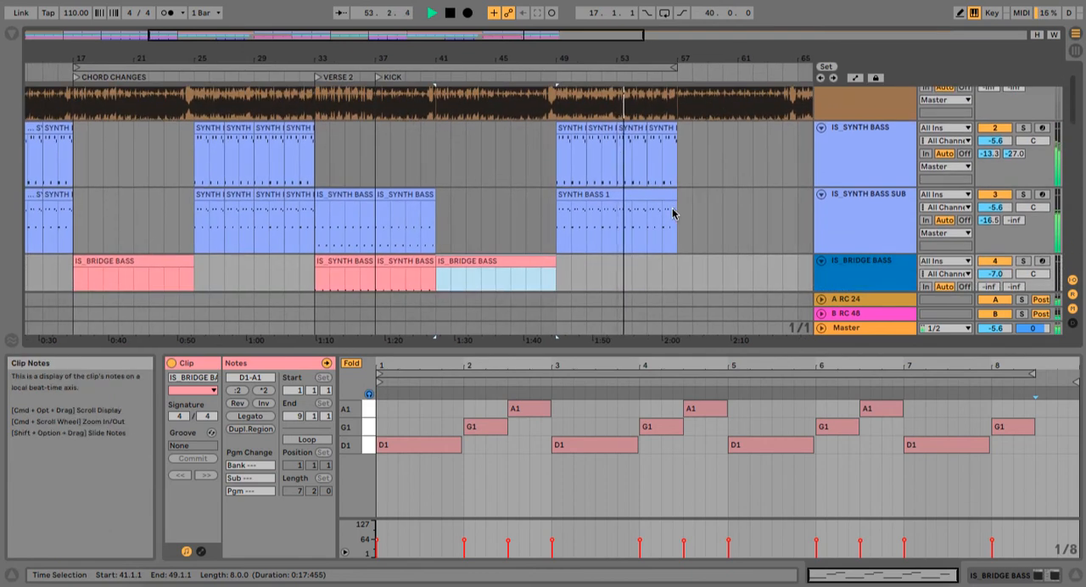
# Step: Stop playback near bar 57 beside the kick tracks and return the playback position to the start of the arrangement
pyautogui.click(611, 65)
pyautogui.scroll(-5, 590, 237)
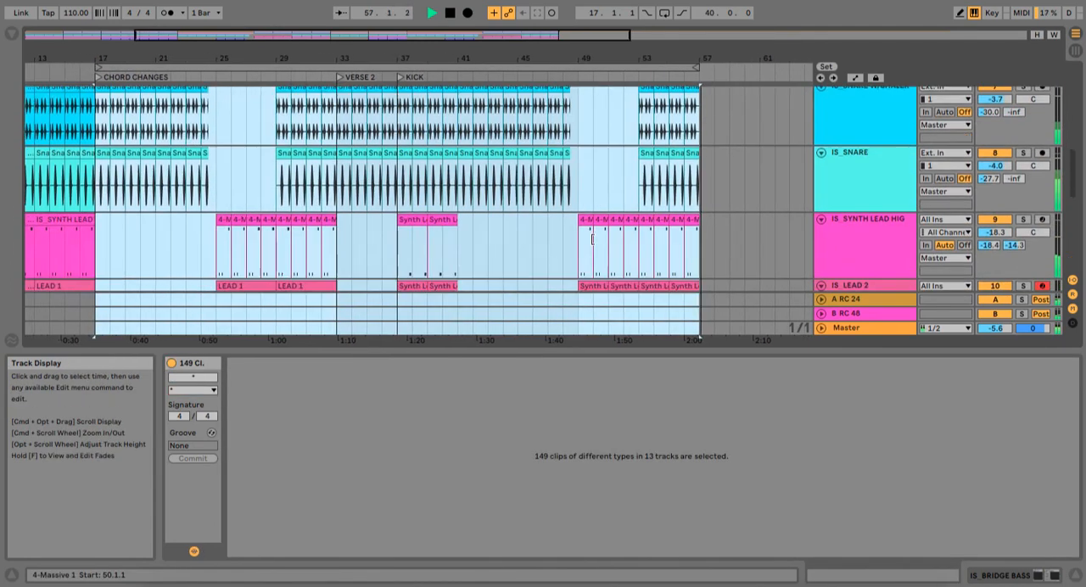
pyautogui.scroll(-5, 591, 238)
pyautogui.click(326, 178)
pyautogui.press('space')
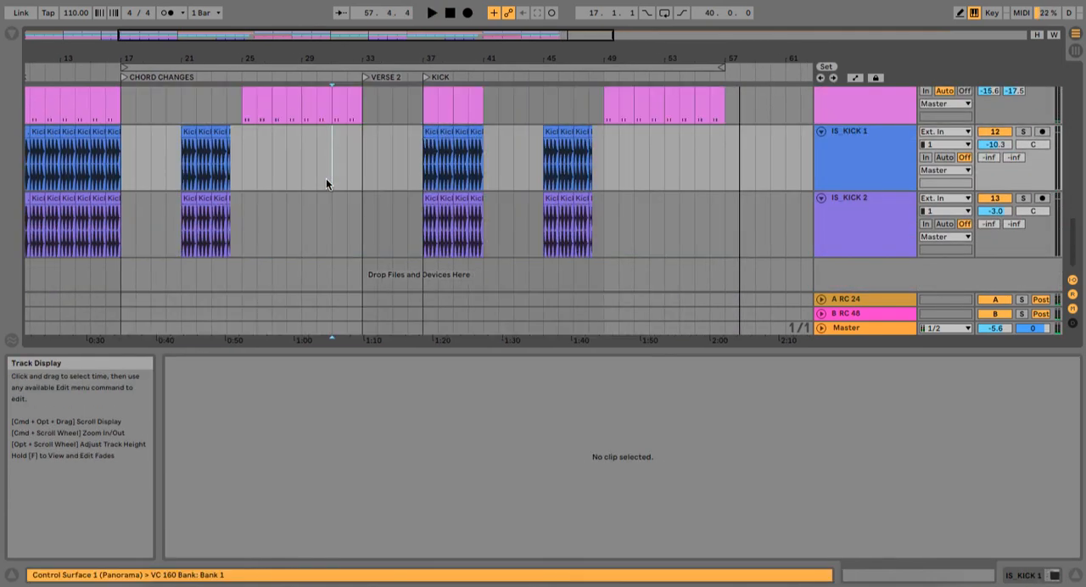
pyautogui.click(449, 13)
pyautogui.hscroll(-3, 343, 214)
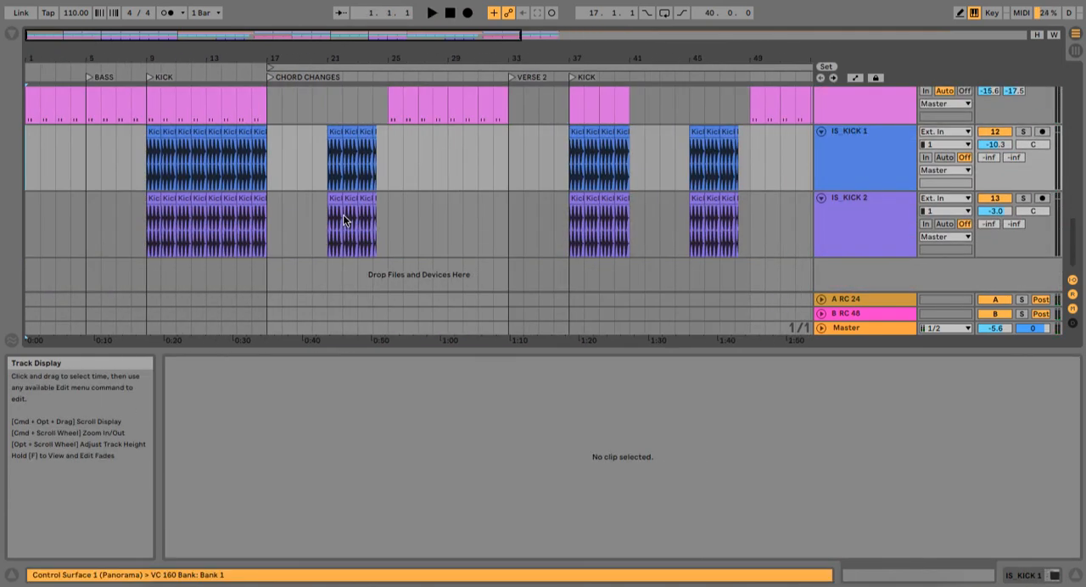
# Step: Extend the loop region's start from the CHORD CHANGES locator back to bar 1, and review the kick, reference and synth bass tracks
pyautogui.scroll(5, 343, 214)
pyautogui.scroll(-8, 344, 219)
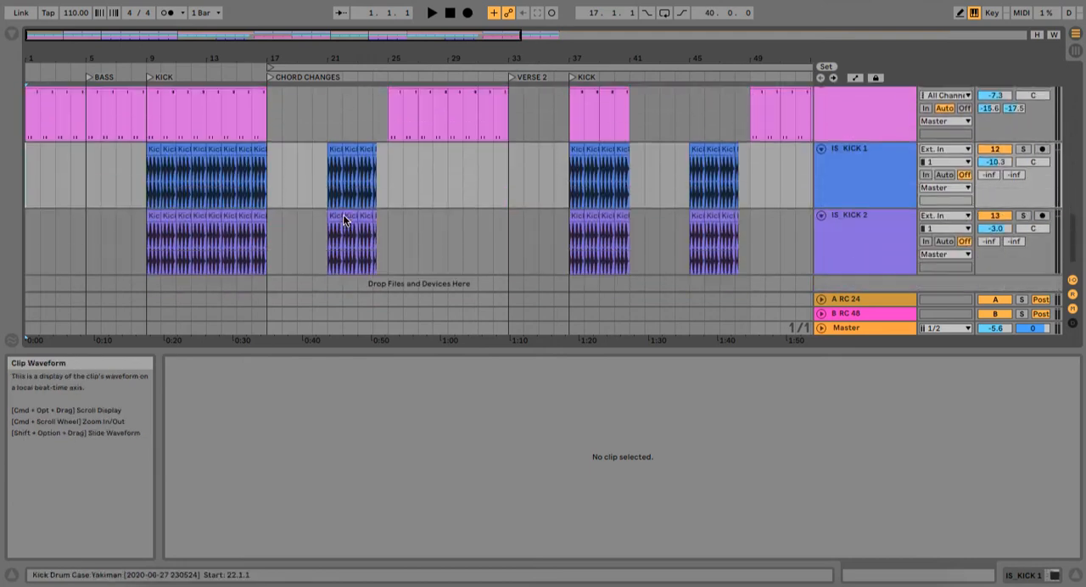
pyautogui.scroll(4, 343, 216)
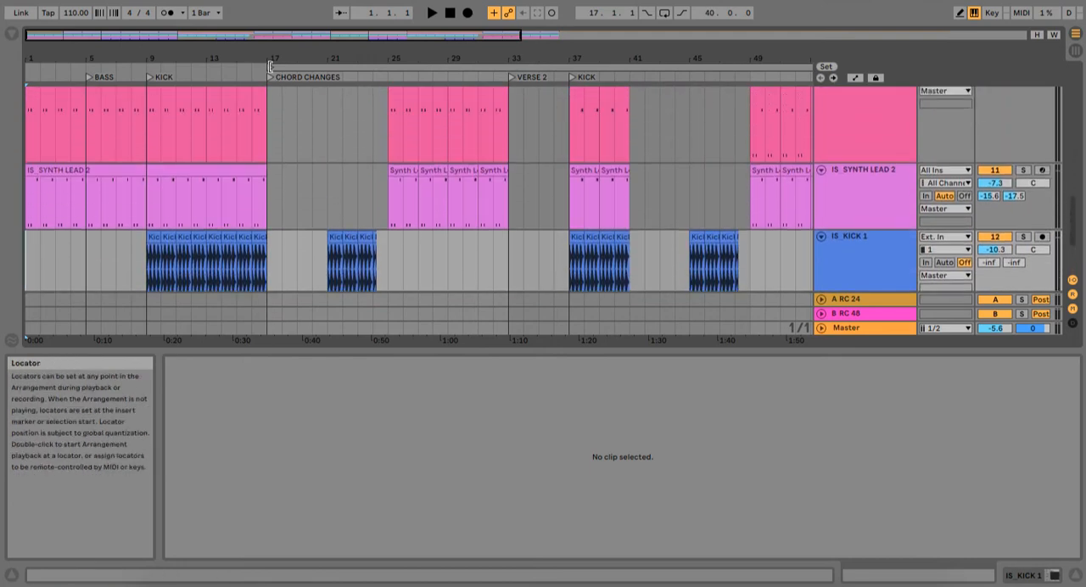
pyautogui.moveTo(270, 67); pyautogui.dragTo(28, 55)
pyautogui.scroll(10, 504, 159)
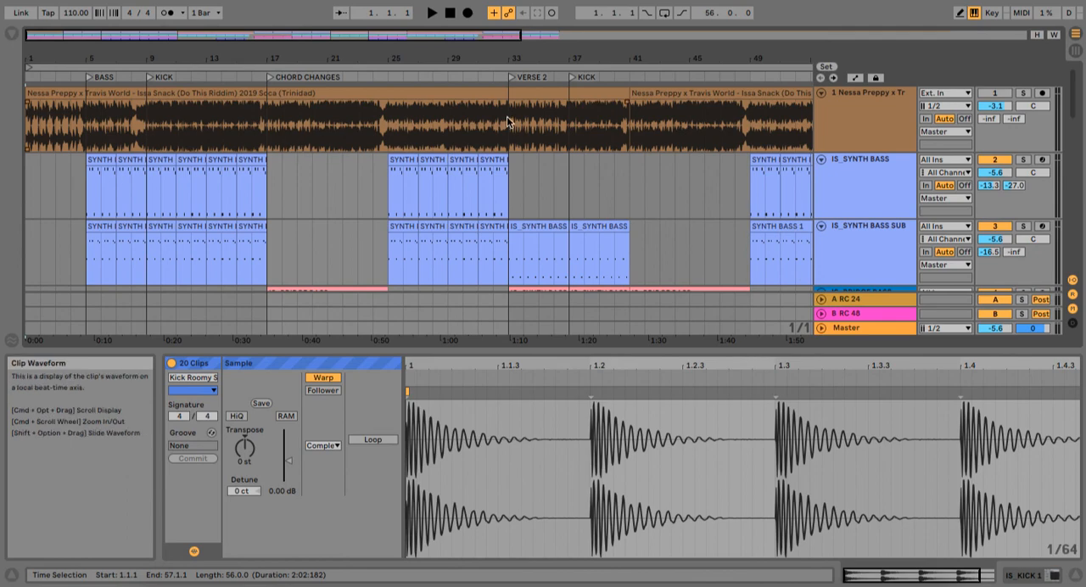
pyautogui.scroll(-15, 183, 170)
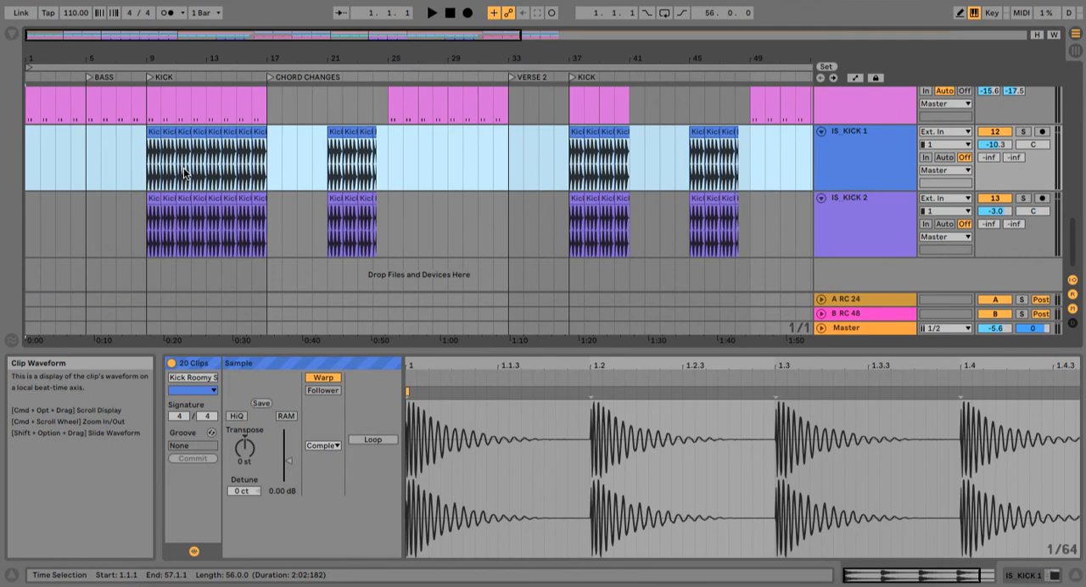
pyautogui.scroll(12, 106, 160)
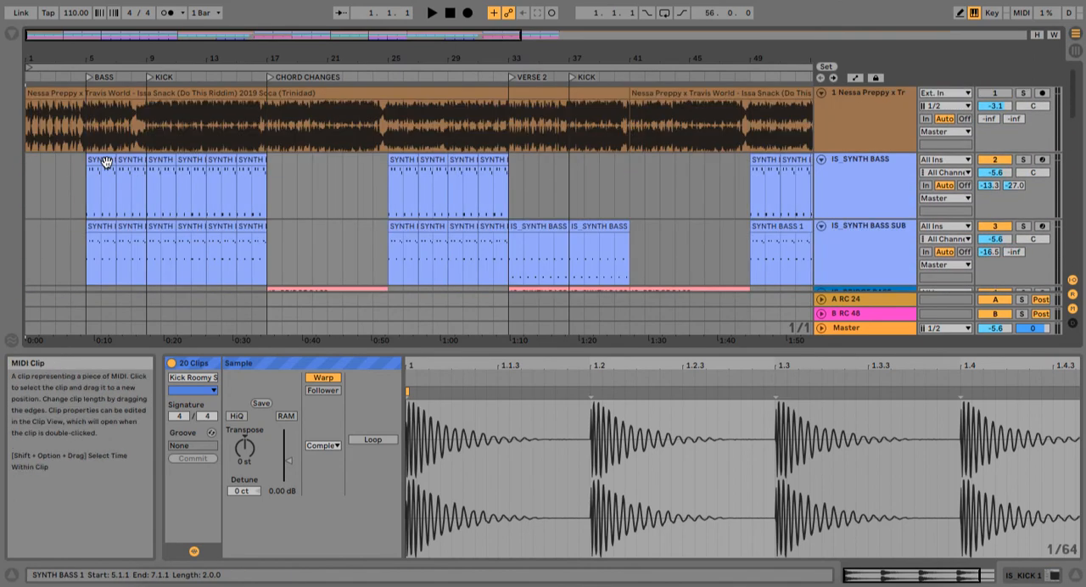